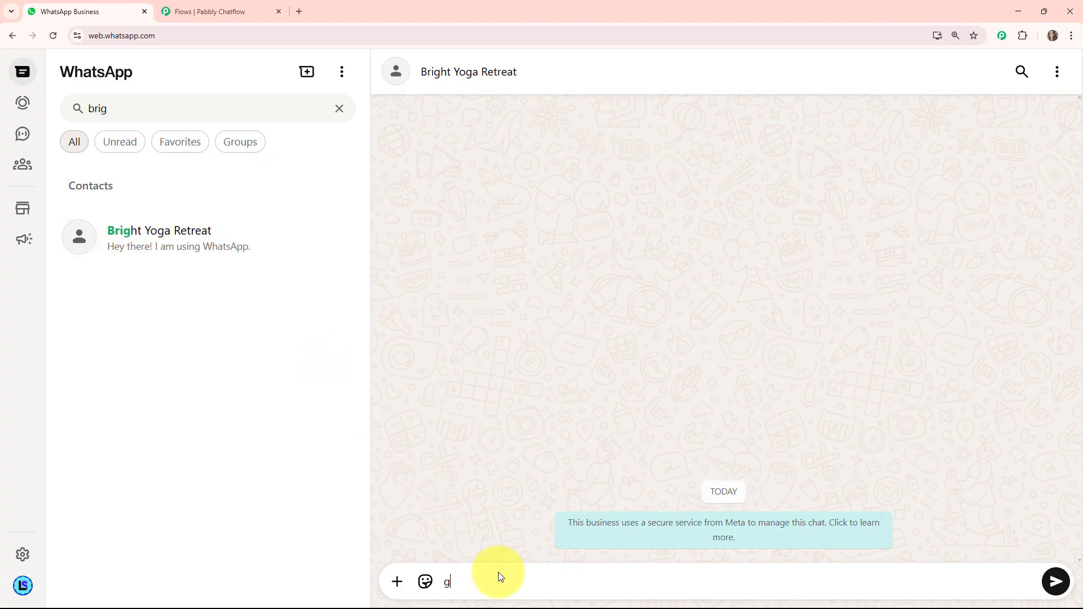
Send the message "hii" in the Bright Yoga Retreat chat to trigger the chatbot
{"action": "key", "text": "BackSpace"}
{"action": "type", "text": "hii"}
{"action": "key", "text": "Return"}
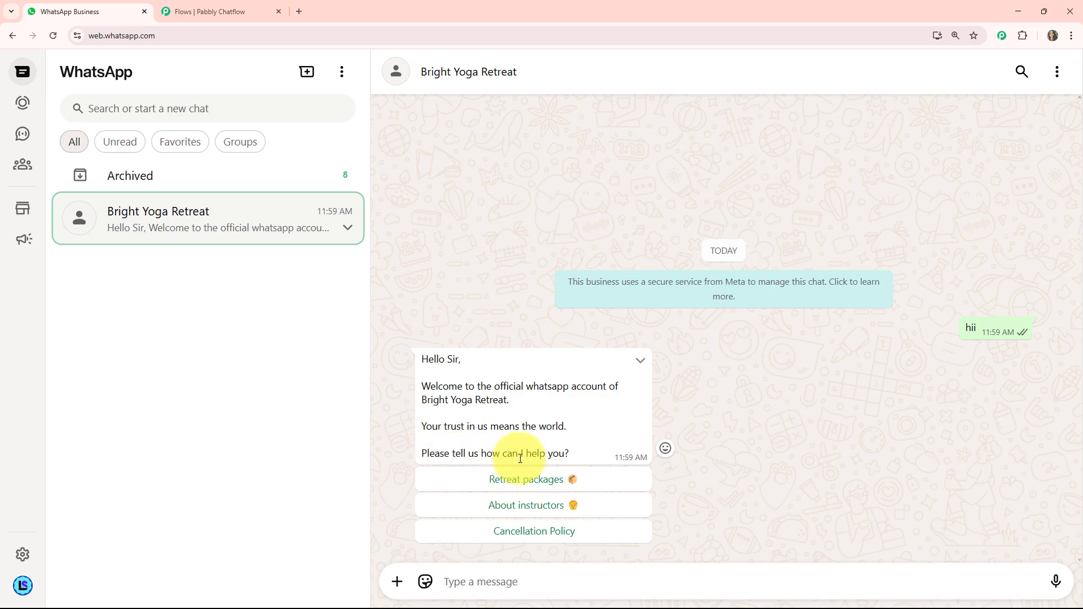
Choose "About instructors" in the bot's welcome message and expand the full instructor reply
{"action": "left_click", "coordinate": [497, 512]}
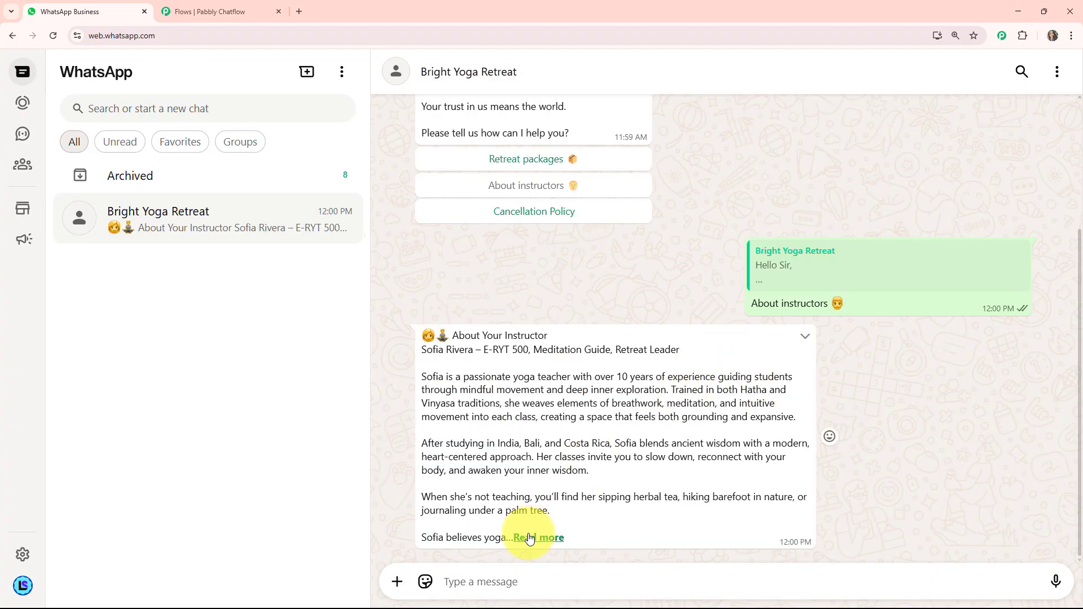
{"action": "left_click", "coordinate": [530, 533]}
{"action": "scroll", "coordinate": [515, 395], "scroll_direction": "down", "scroll_amount": 1}
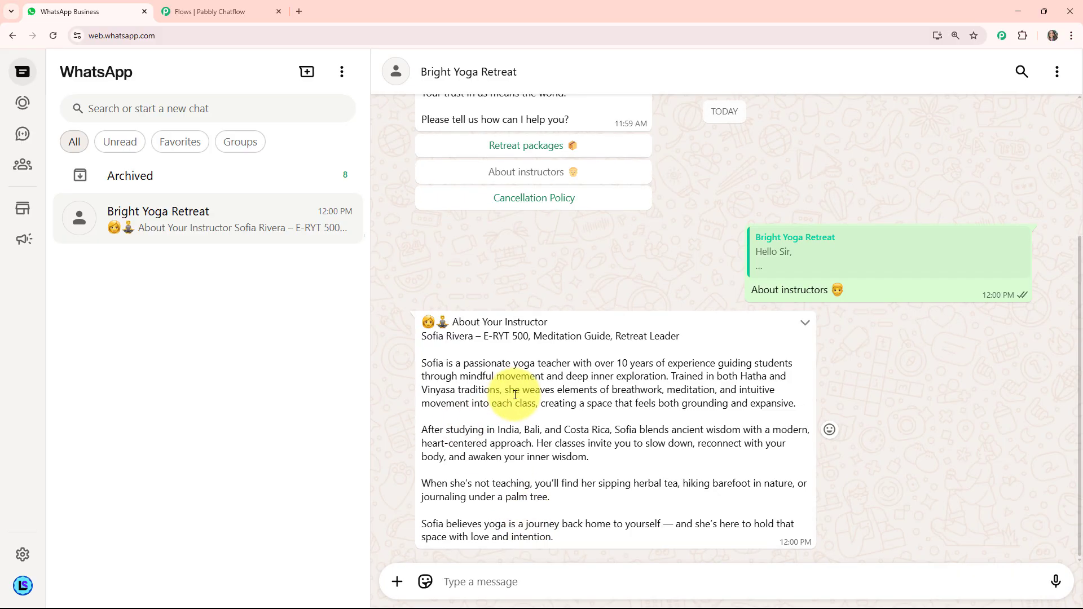
Choose "Cancellation Policy" in the bot's welcome message and review the replies in the conversation
{"action": "left_click", "coordinate": [515, 201]}
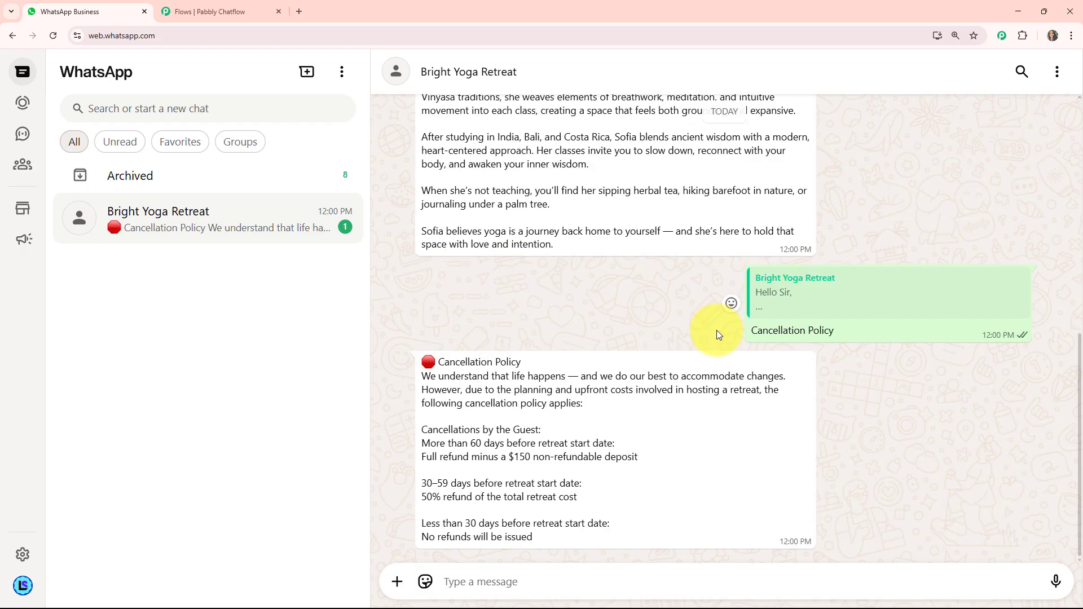
{"action": "scroll", "coordinate": [716, 330], "scroll_direction": "up", "scroll_amount": 5}
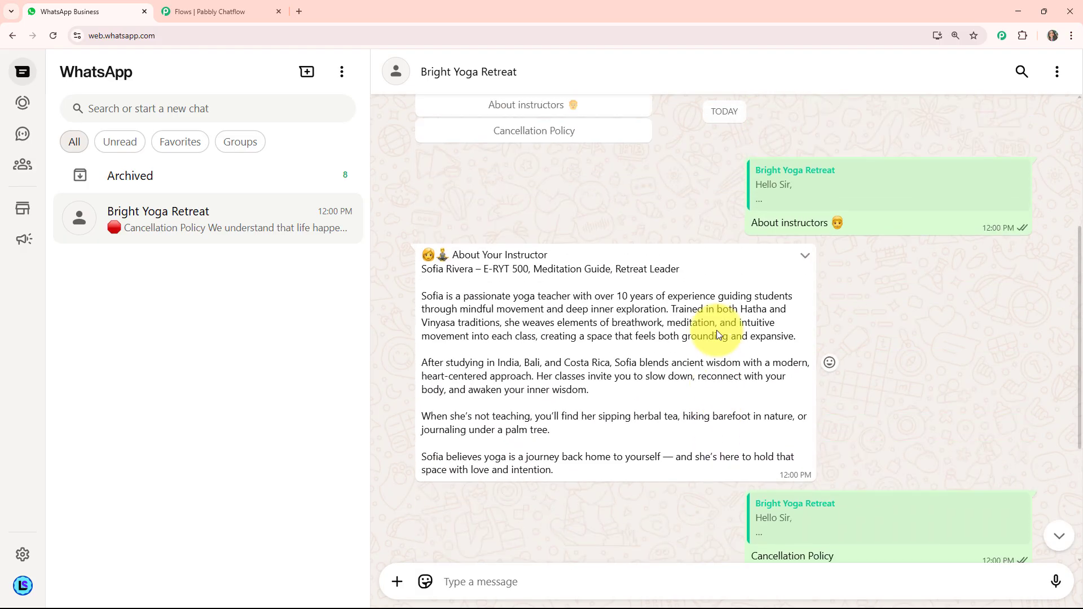
{"action": "scroll", "coordinate": [717, 330], "scroll_direction": "up", "scroll_amount": 2}
{"action": "scroll", "coordinate": [717, 330], "scroll_direction": "down", "scroll_amount": 5}
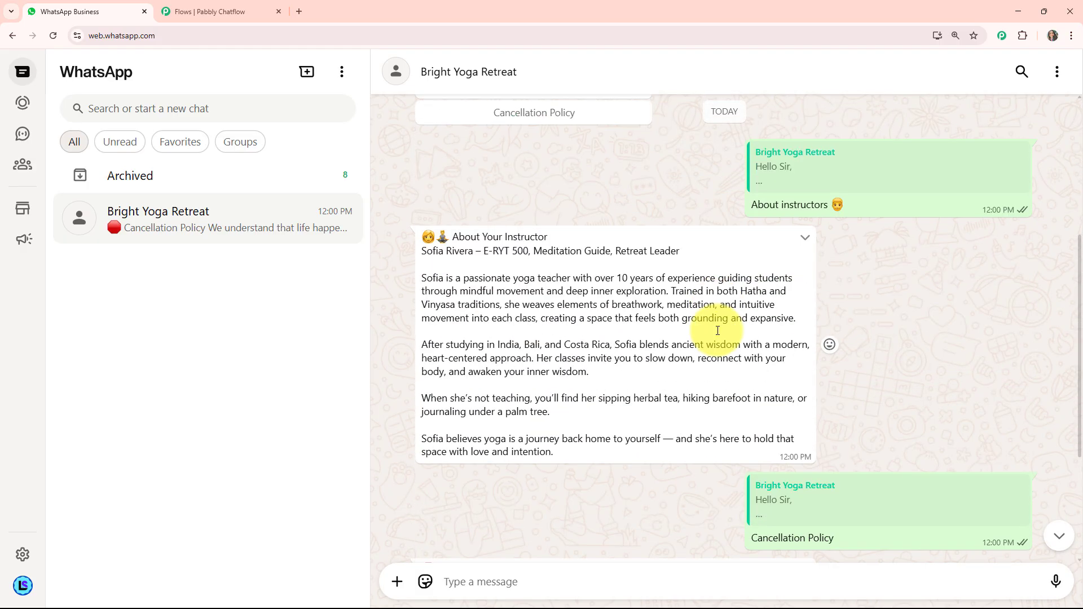
{"action": "scroll", "coordinate": [718, 334], "scroll_direction": "down", "scroll_amount": 2}
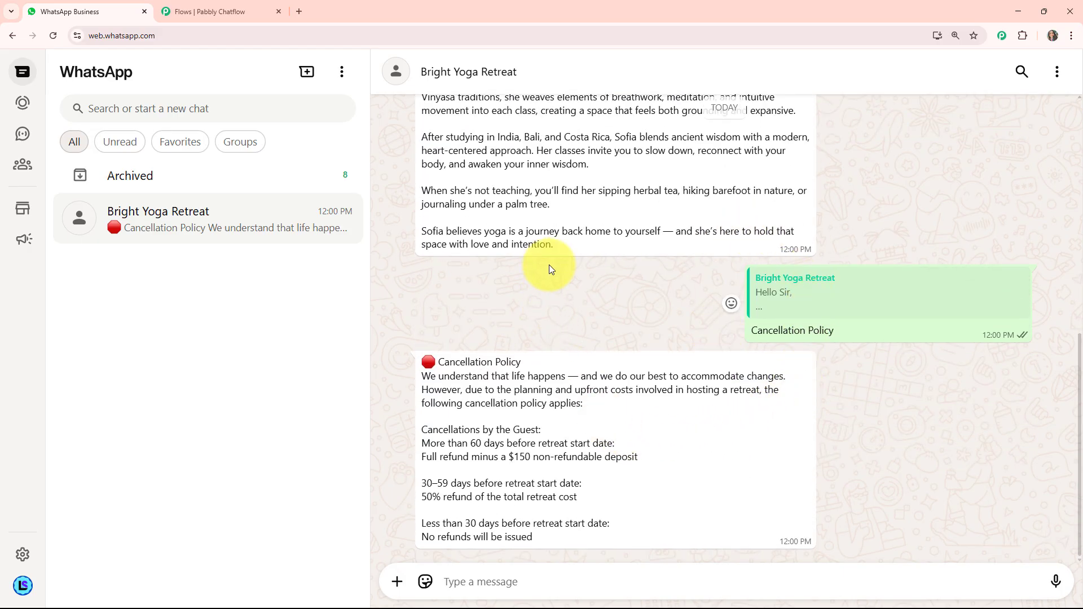
{"action": "scroll", "coordinate": [851, 368], "scroll_direction": "up", "scroll_amount": 5}
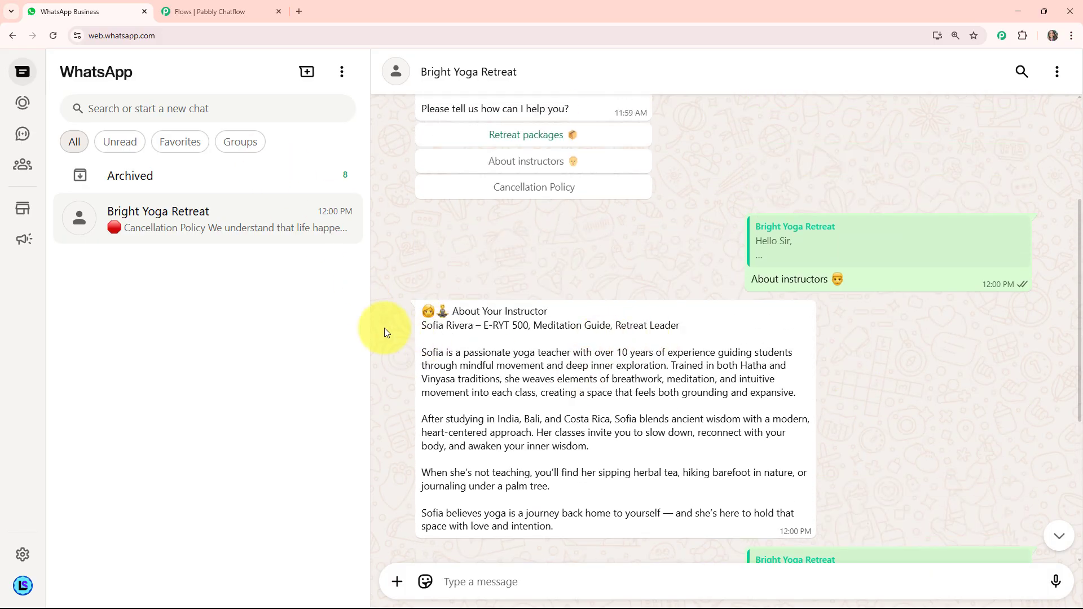
Open pabbly.com/chatflow in a new browser tab
{"action": "left_click", "coordinate": [299, 12]}
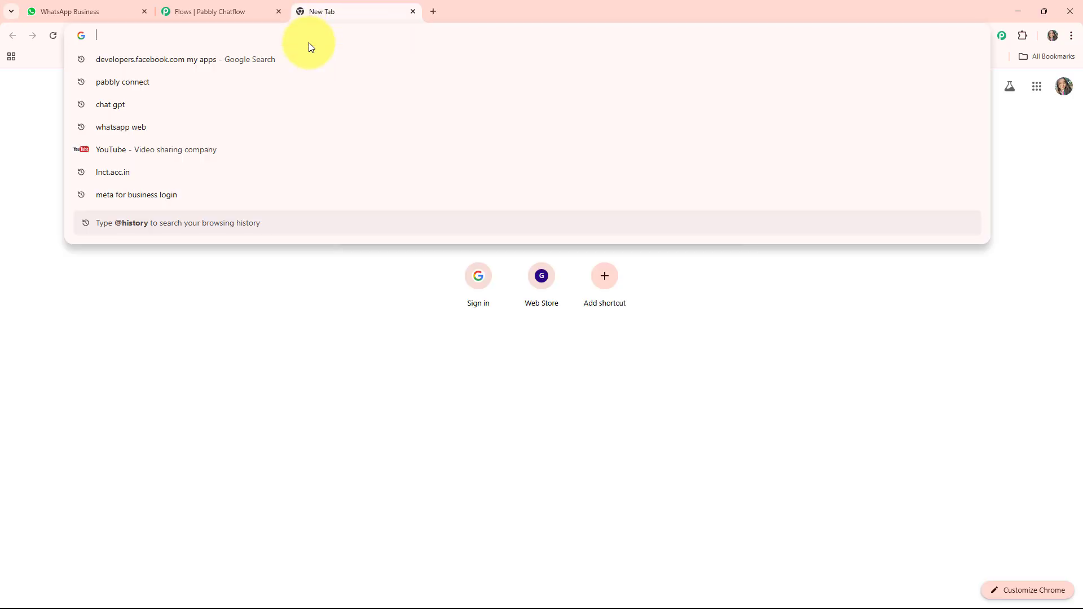
{"action": "type", "text": "pabbly.c"}
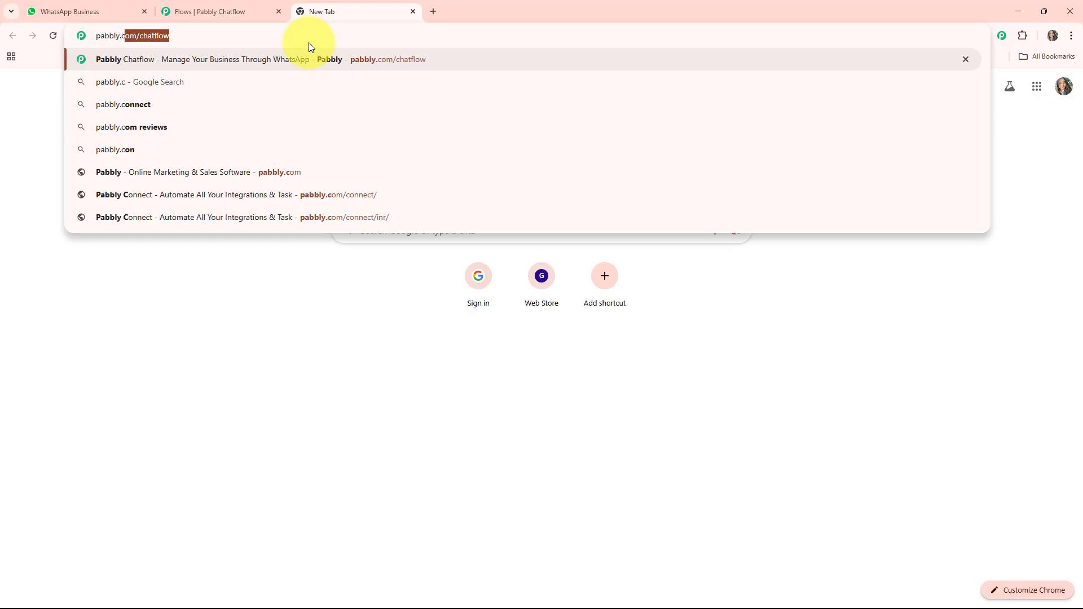
{"action": "type", "text": "om/cha"}
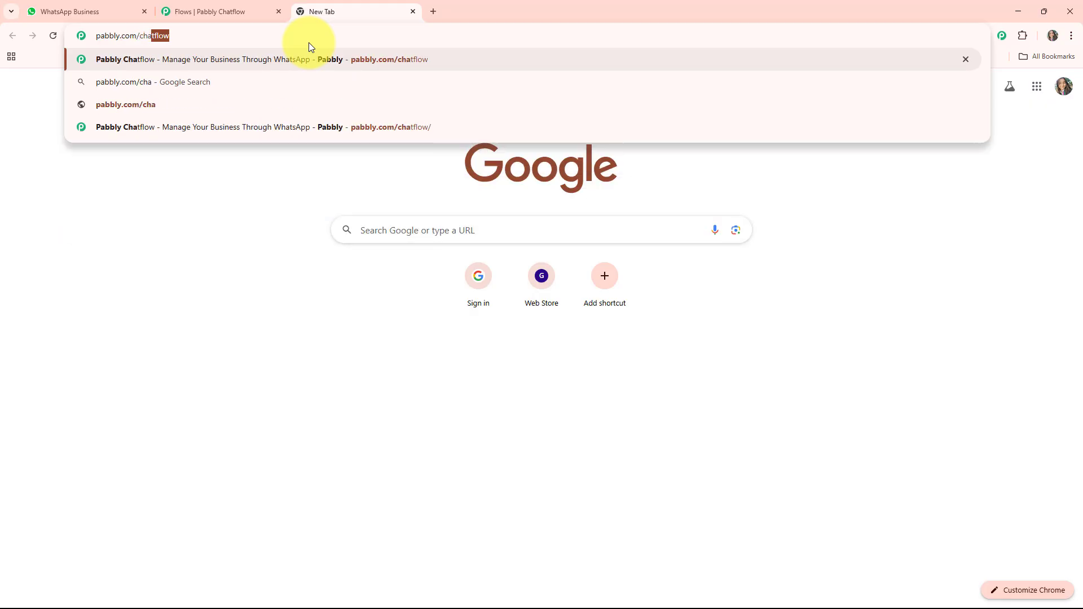
{"action": "type", "text": "tflo"}
{"action": "key", "text": "Return"}
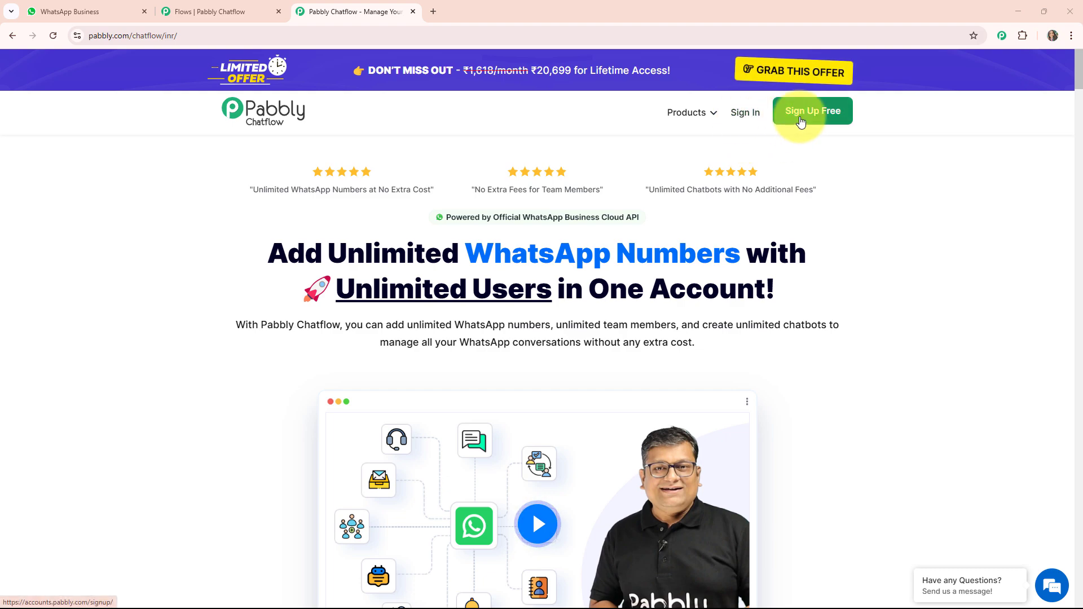
Sign in to the Pabbly account and access the Pabbly Chatflow app
{"action": "left_click", "coordinate": [742, 121]}
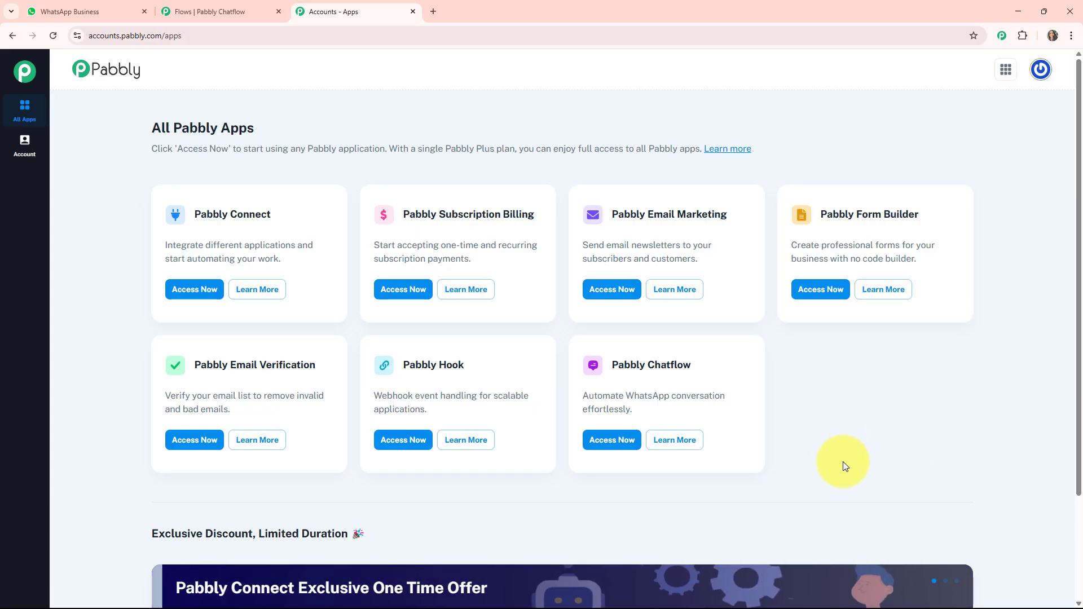
{"action": "left_click", "coordinate": [613, 445]}
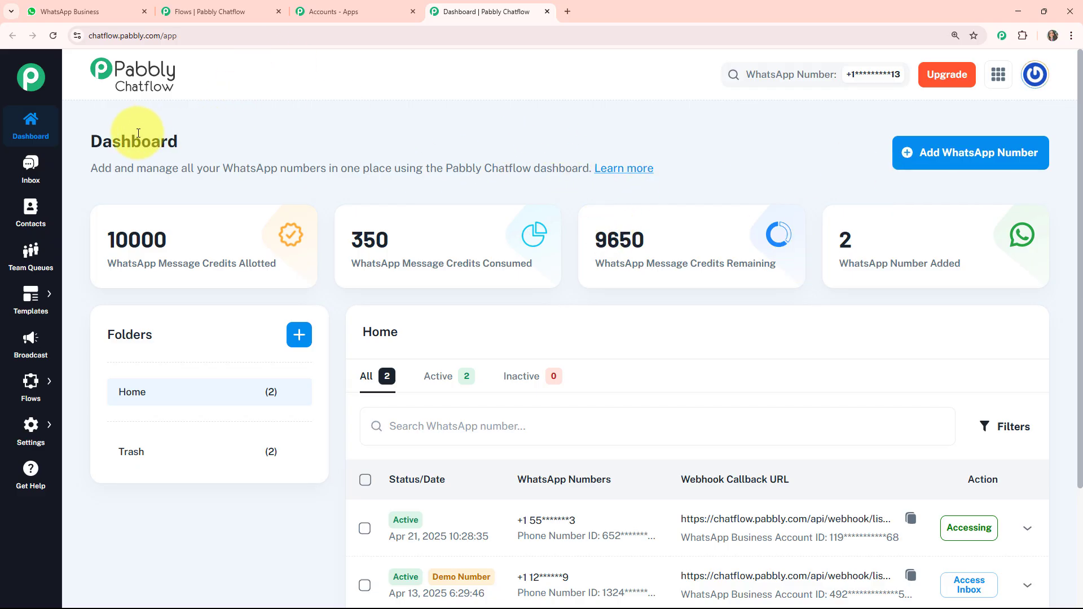
Examine the Chatflow dashboard and the Inbox, Contacts, Team Queues, Templates List and Broadcast pages
{"action": "mouse_move", "coordinate": [208, 232]}
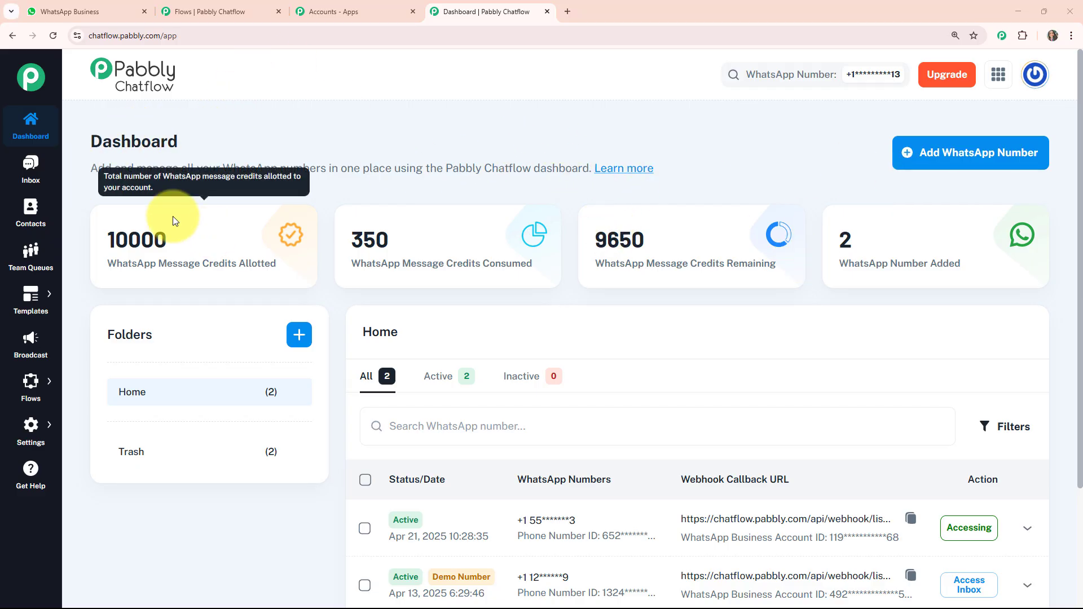
{"action": "left_click", "coordinate": [21, 172]}
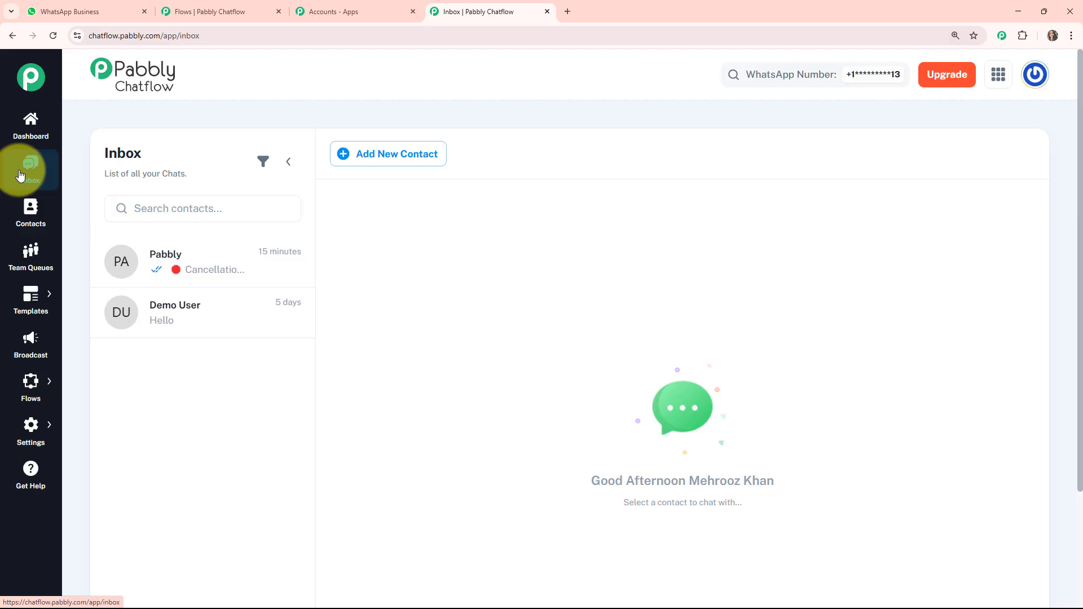
{"action": "left_click", "coordinate": [38, 219]}
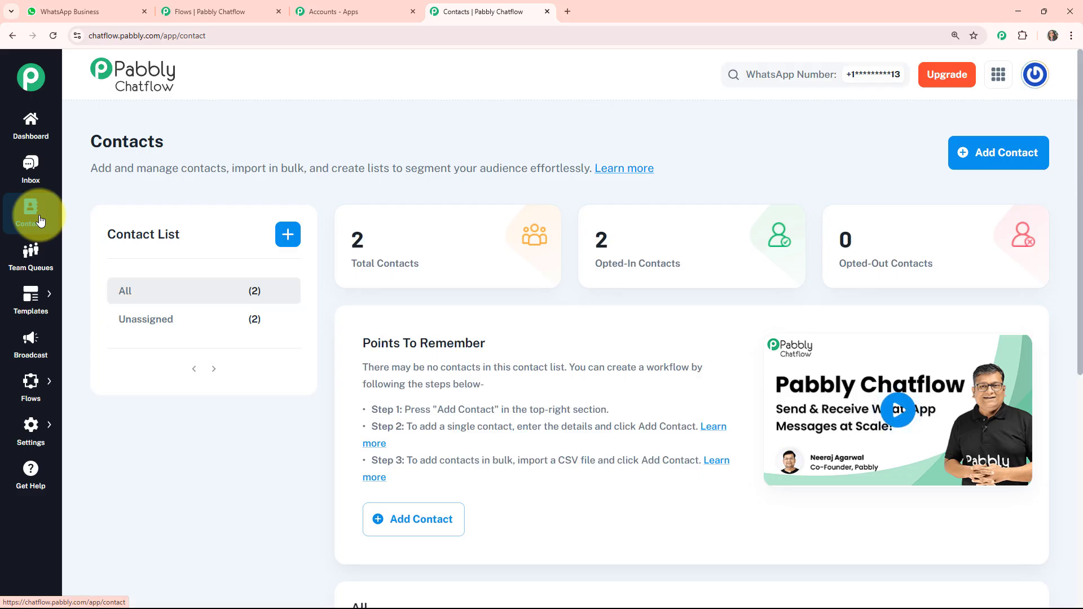
{"action": "left_click", "coordinate": [30, 270]}
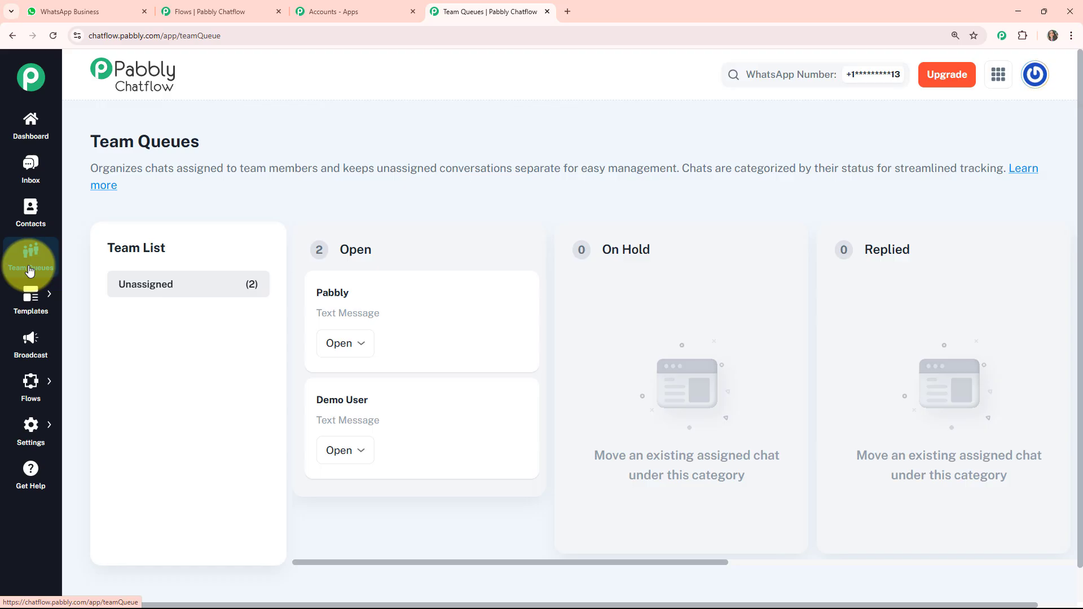
{"action": "mouse_move", "coordinate": [29, 295]}
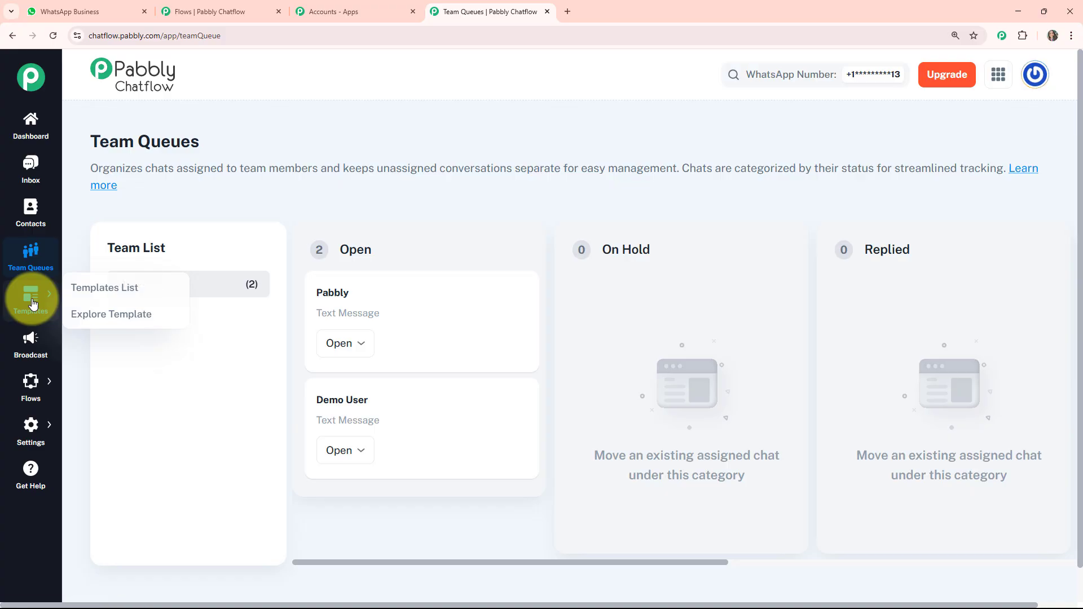
{"action": "left_click", "coordinate": [89, 296]}
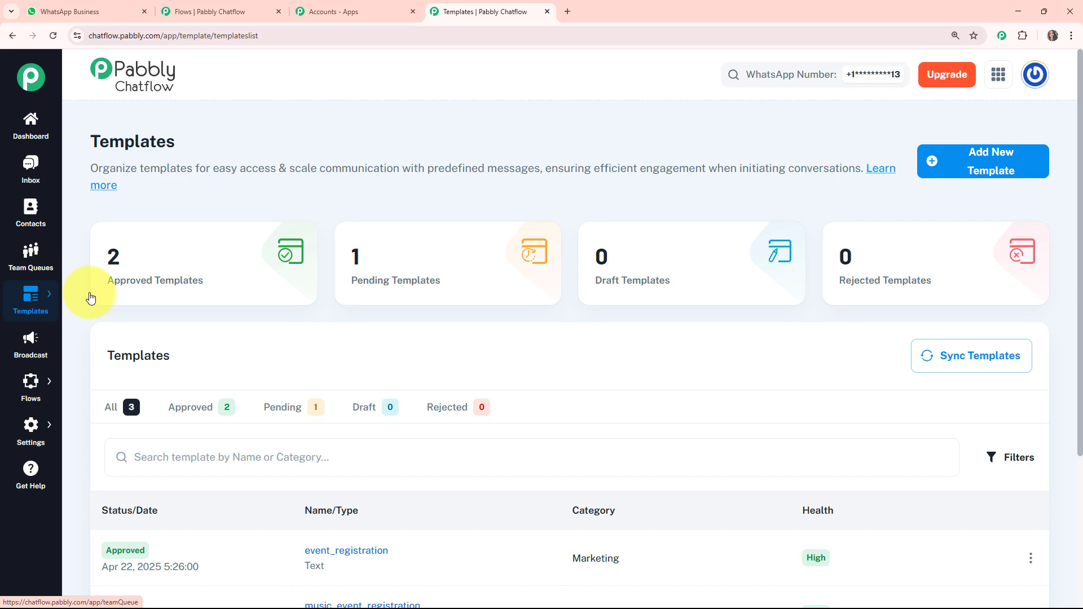
{"action": "left_click", "coordinate": [30, 347]}
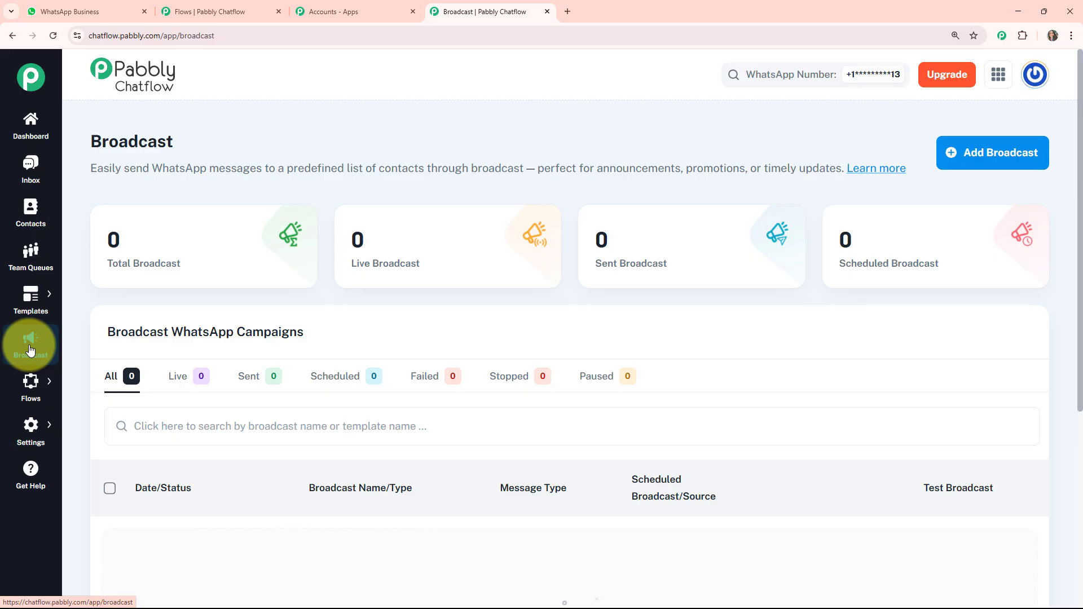
{"action": "mouse_move", "coordinate": [31, 390]}
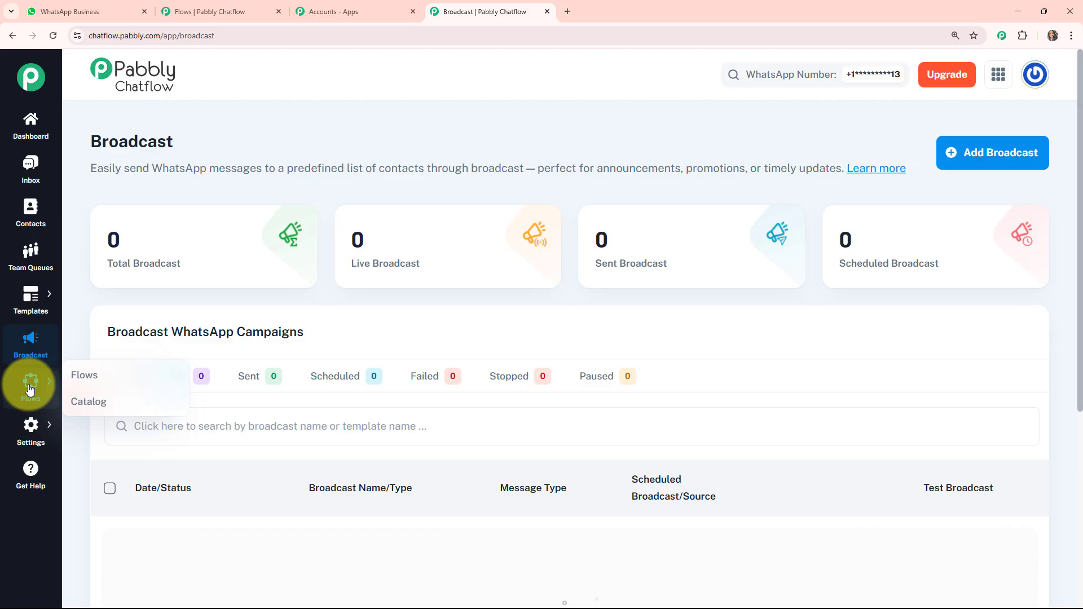
{"action": "mouse_move", "coordinate": [29, 432]}
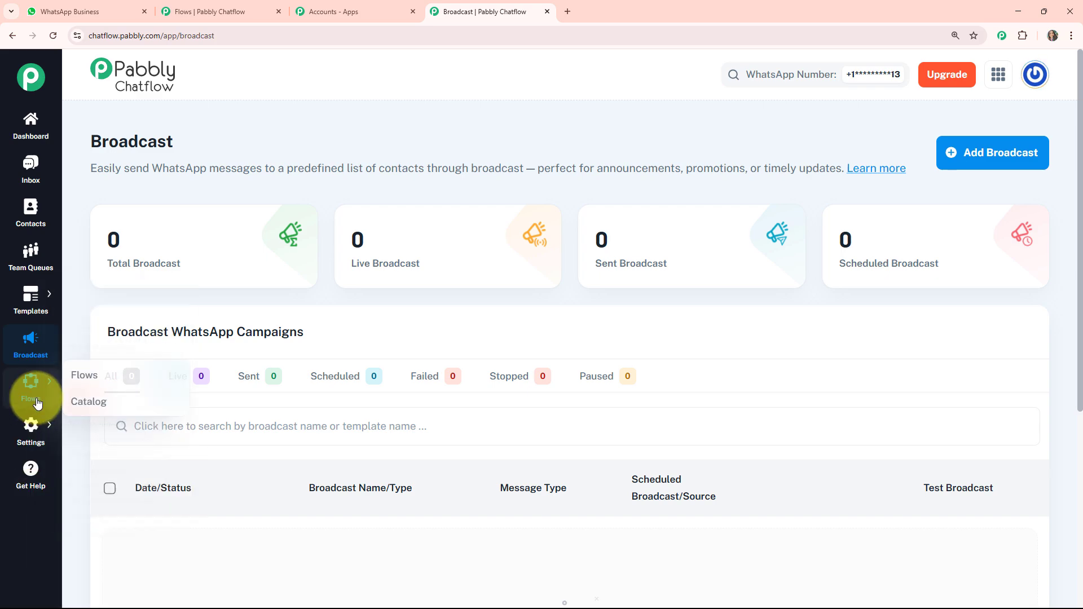
Add a new flow in the Flow Builder and move its Flow Start node slightly up and left on the canvas
{"action": "left_click", "coordinate": [82, 377]}
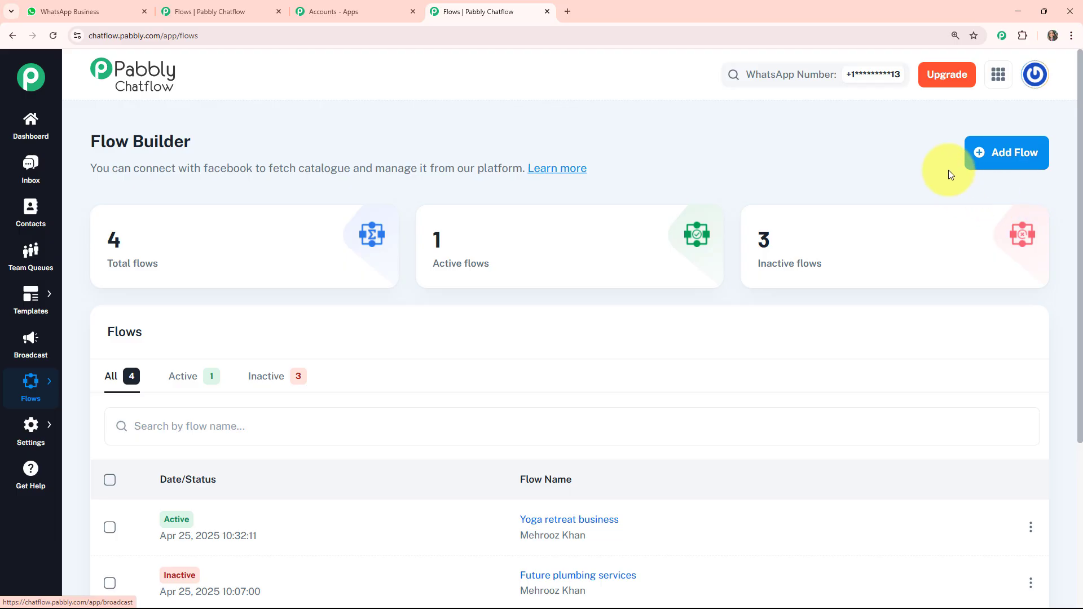
{"action": "left_click", "coordinate": [1004, 161]}
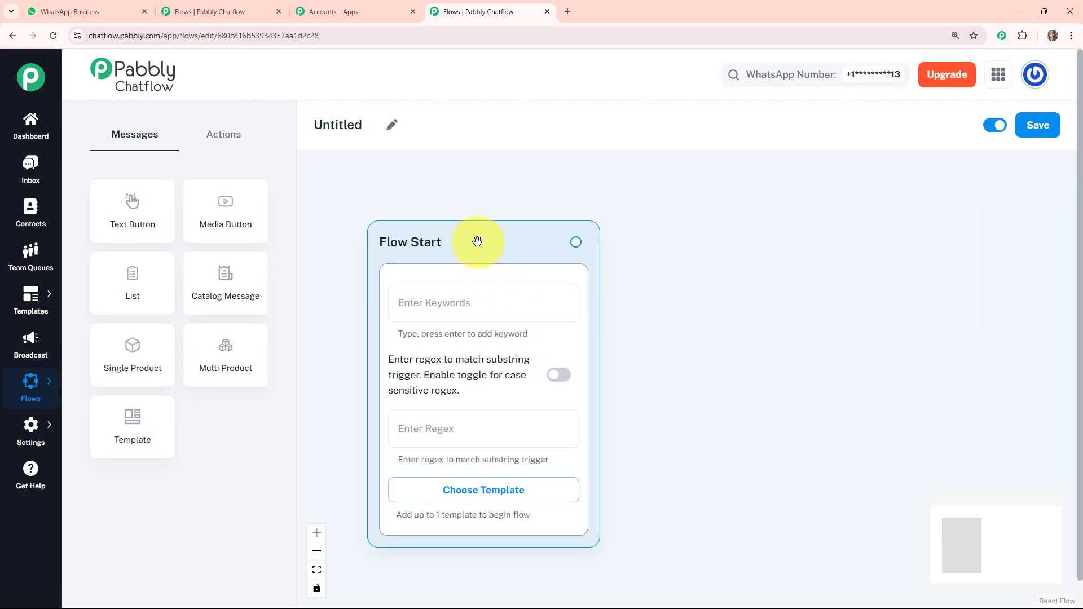
{"action": "left_click_drag", "start_coordinate": [479, 239], "coordinate": [446, 235]}
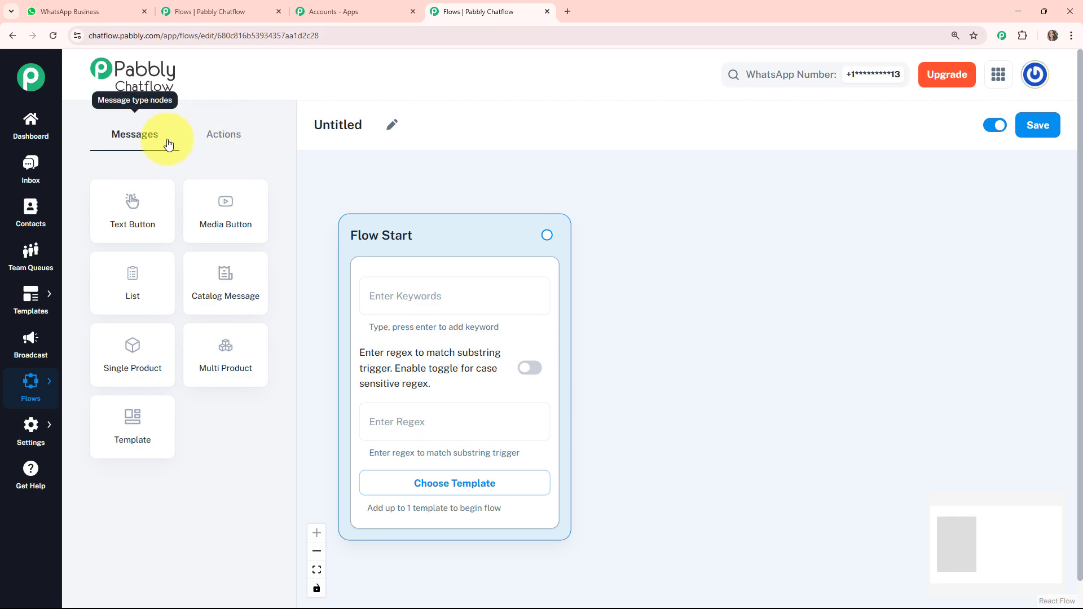
{"action": "left_click", "coordinate": [218, 146]}
{"action": "left_click", "coordinate": [143, 144]}
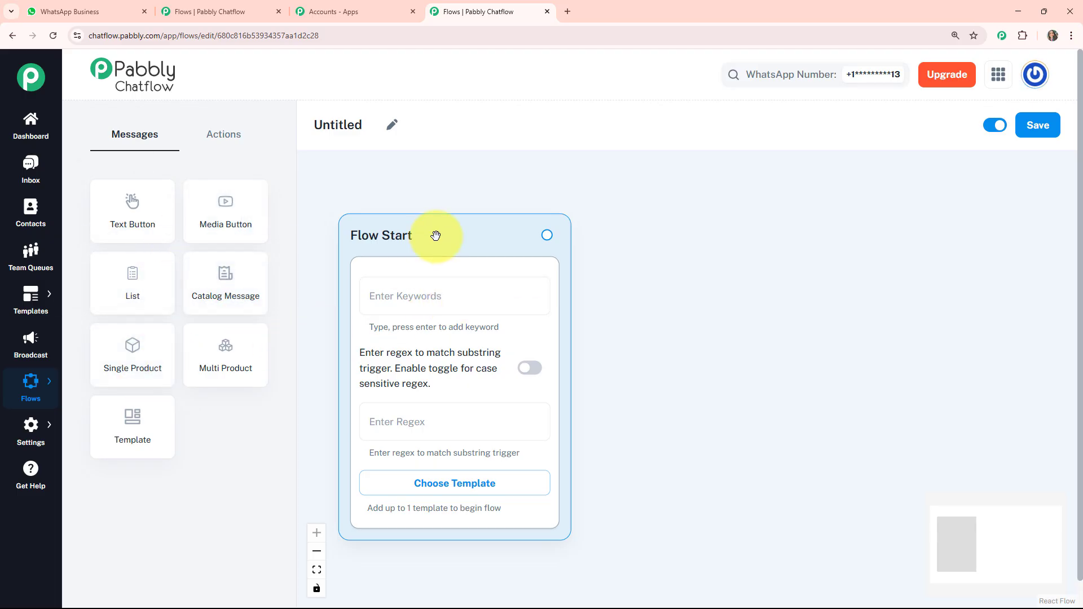
{"action": "left_click_drag", "start_coordinate": [435, 234], "coordinate": [431, 210]}
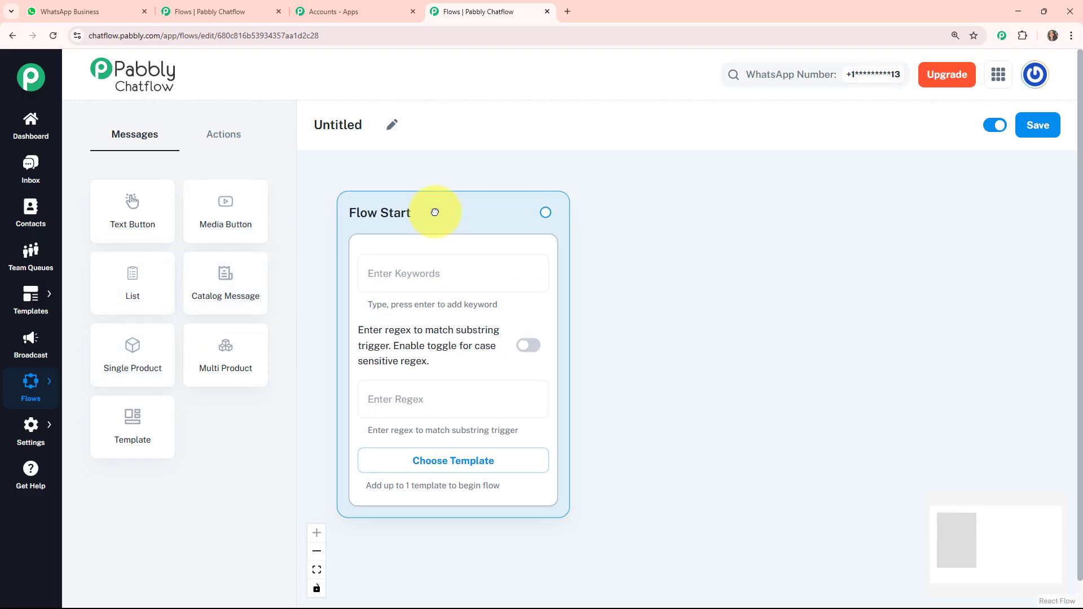
Rename the untitled flow as "yoga retreat business bot"
{"action": "left_click", "coordinate": [392, 125]}
{"action": "key", "text": "BackSpace"}
{"action": "key", "text": "BackSpace"}
{"action": "key", "text": "BackSpace"}
{"action": "key", "text": "BackSpace"}
{"action": "key", "text": "BackSpace"}
{"action": "key", "text": "BackSpace"}
{"action": "key", "text": "BackSpace"}
{"action": "key", "text": "BackSpace"}
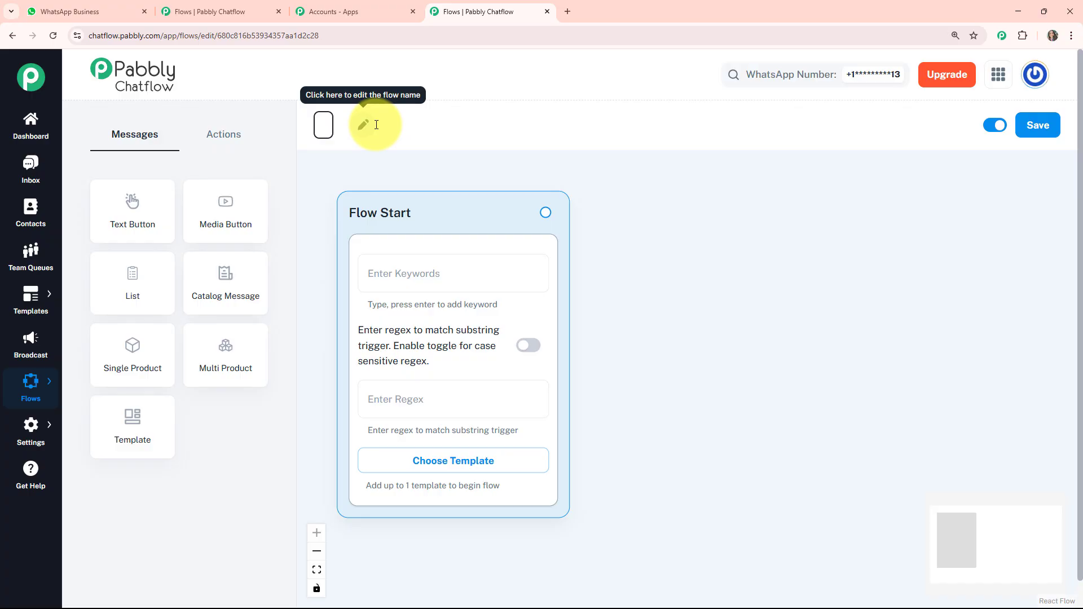
{"action": "type", "text": "yoga retreat business bot"}
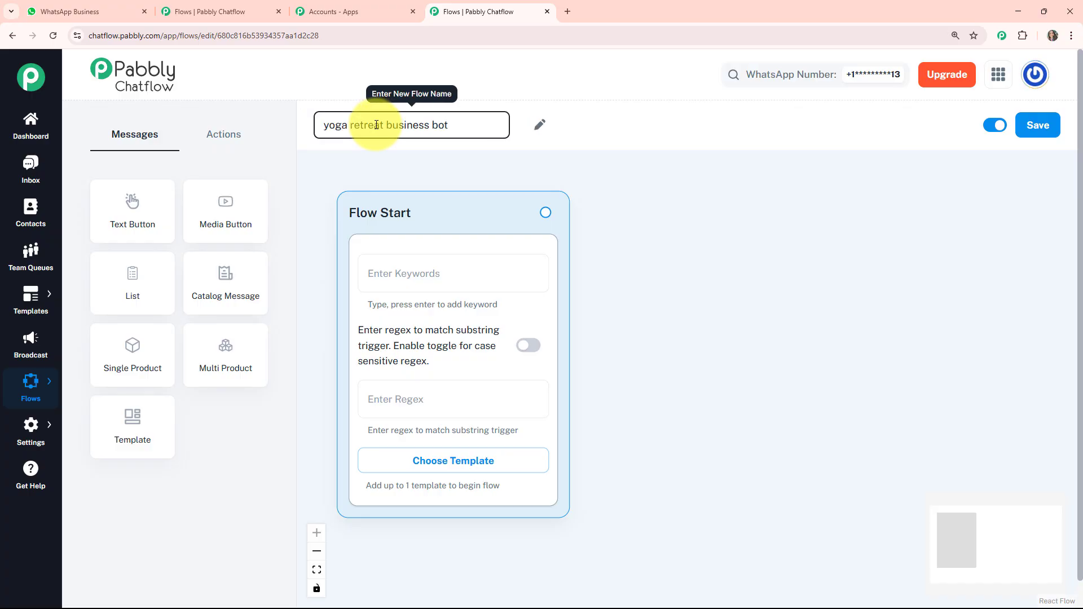
{"action": "key", "text": "Return"}
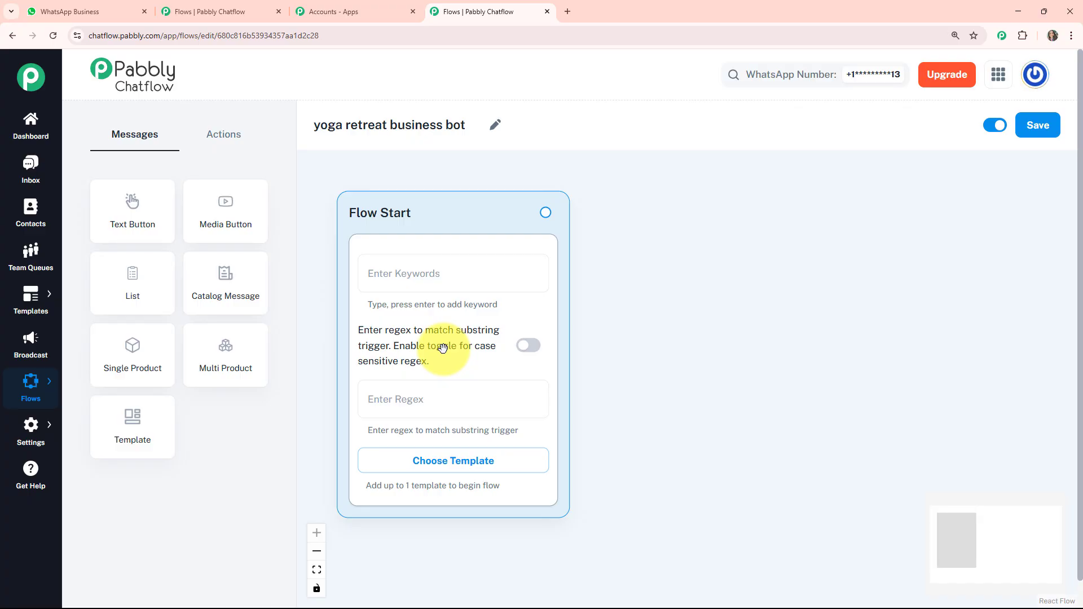
Examine the Flow Start node's regex field and the list of approved templates without choosing one
{"action": "left_click", "coordinate": [406, 389]}
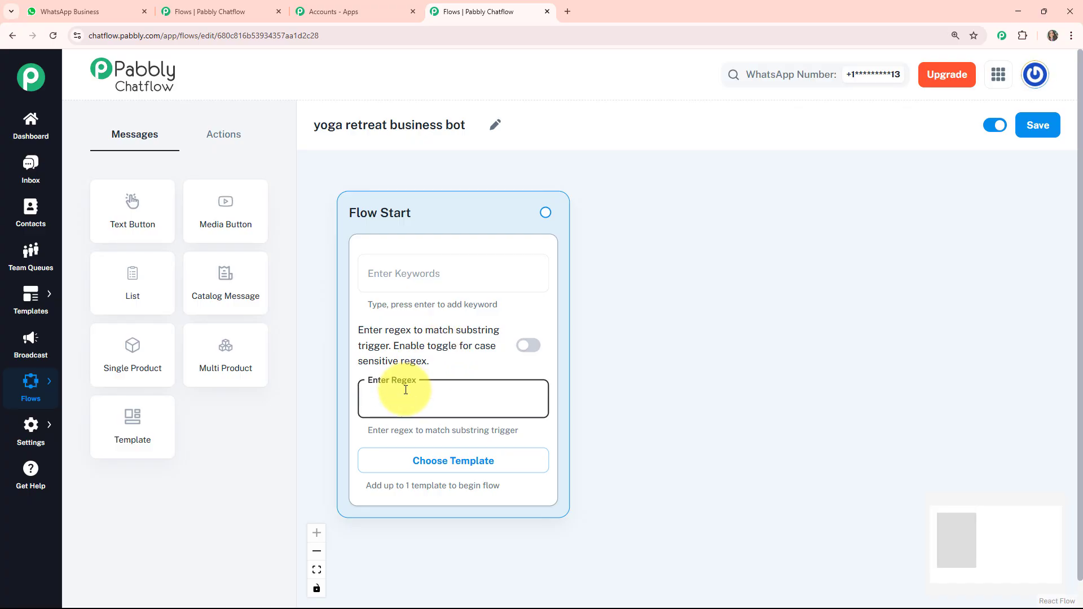
{"action": "left_click", "coordinate": [418, 468]}
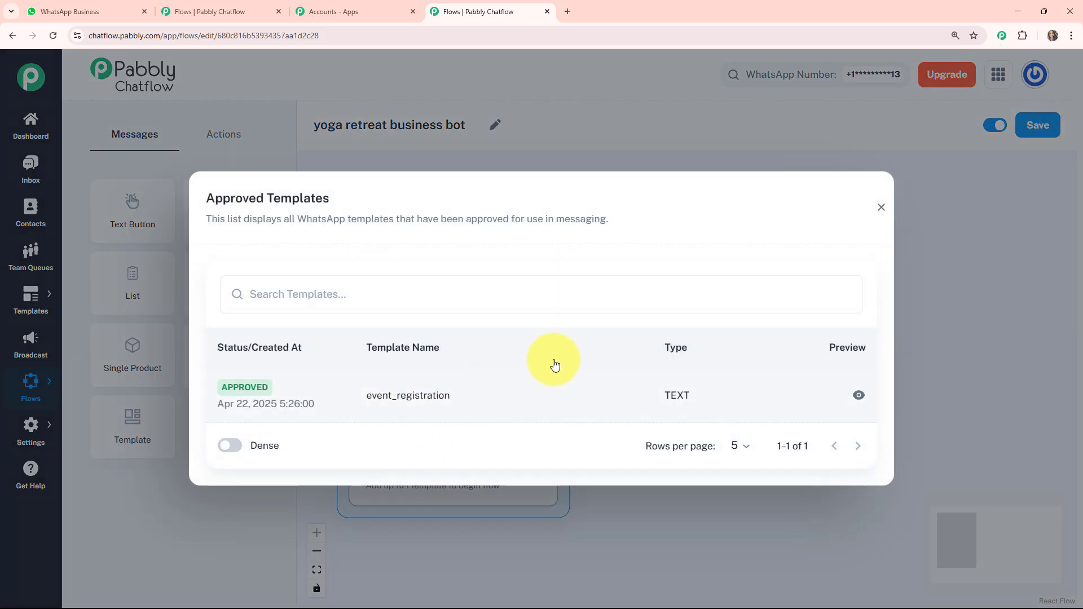
{"action": "left_click", "coordinate": [883, 210]}
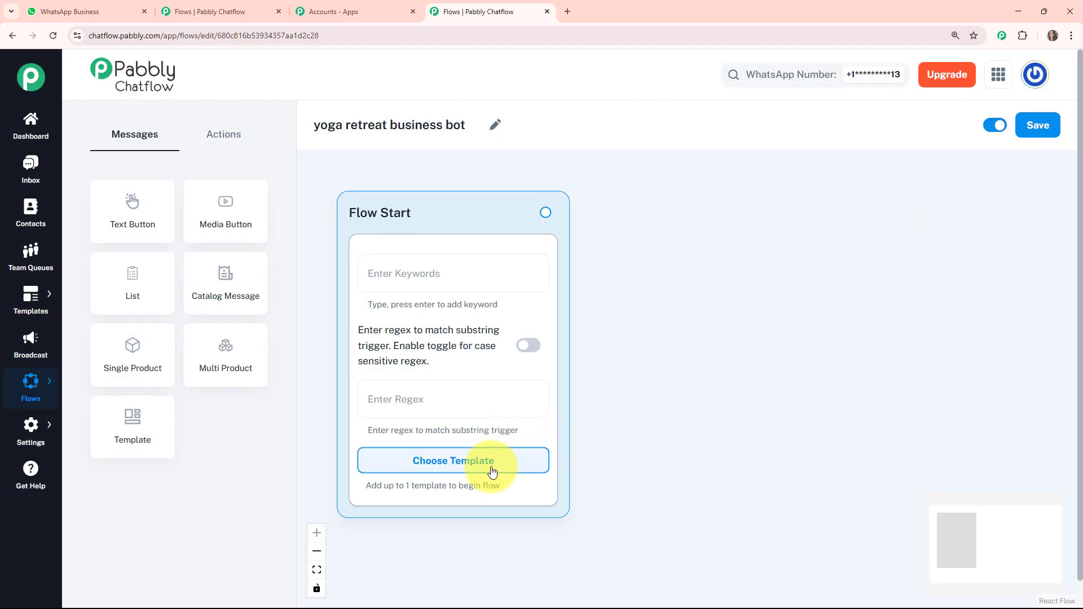
Add the trigger keywords "hii", "hello", "Hii" and "services" to the Flow Start node
{"action": "left_click", "coordinate": [456, 281]}
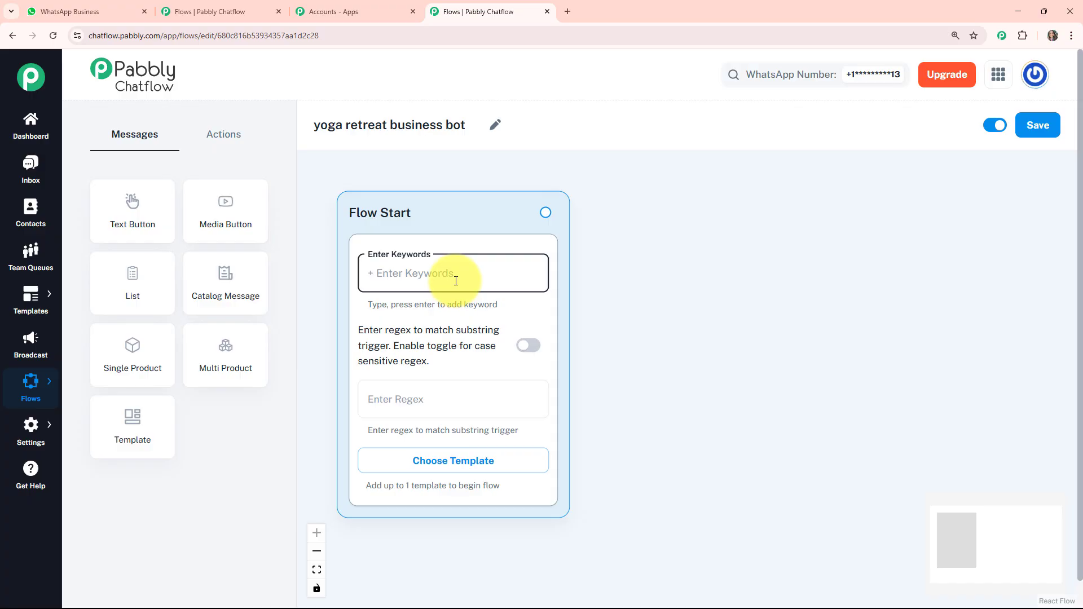
{"action": "type", "text": "hii"}
{"action": "key", "text": "Return"}
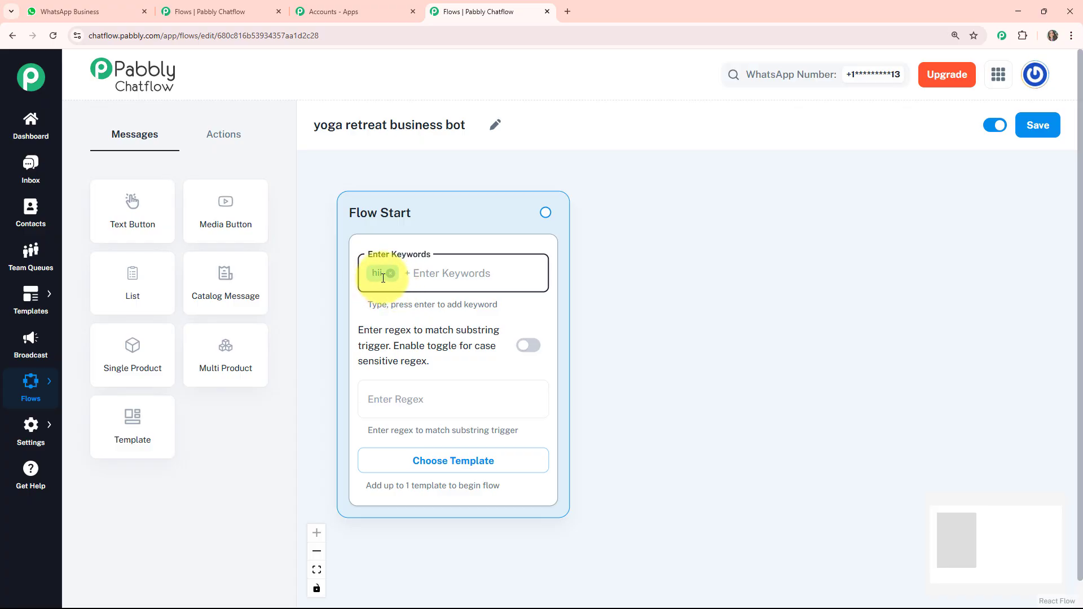
{"action": "type", "text": "hello"}
{"action": "key", "text": "Return"}
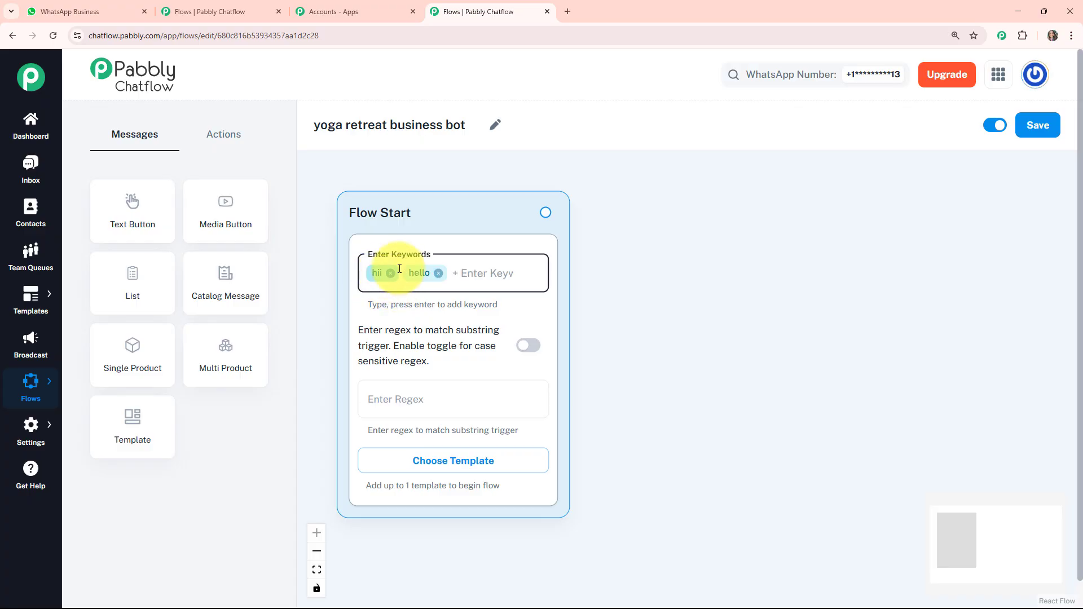
{"action": "key", "text": "Caps_Lock"}
{"action": "type", "text": "HI"}
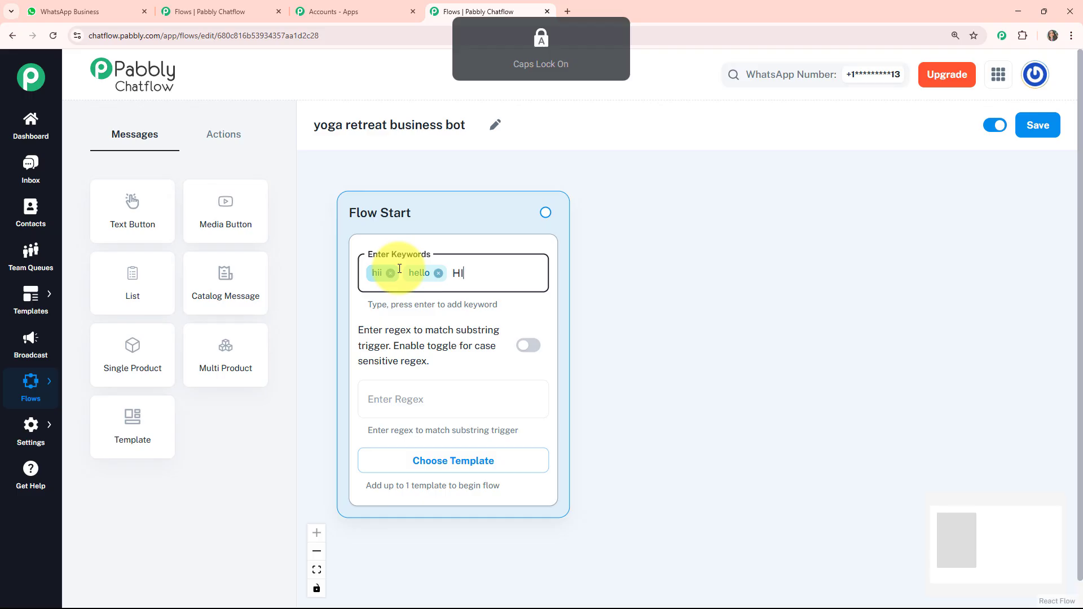
{"action": "key", "text": "Return"}
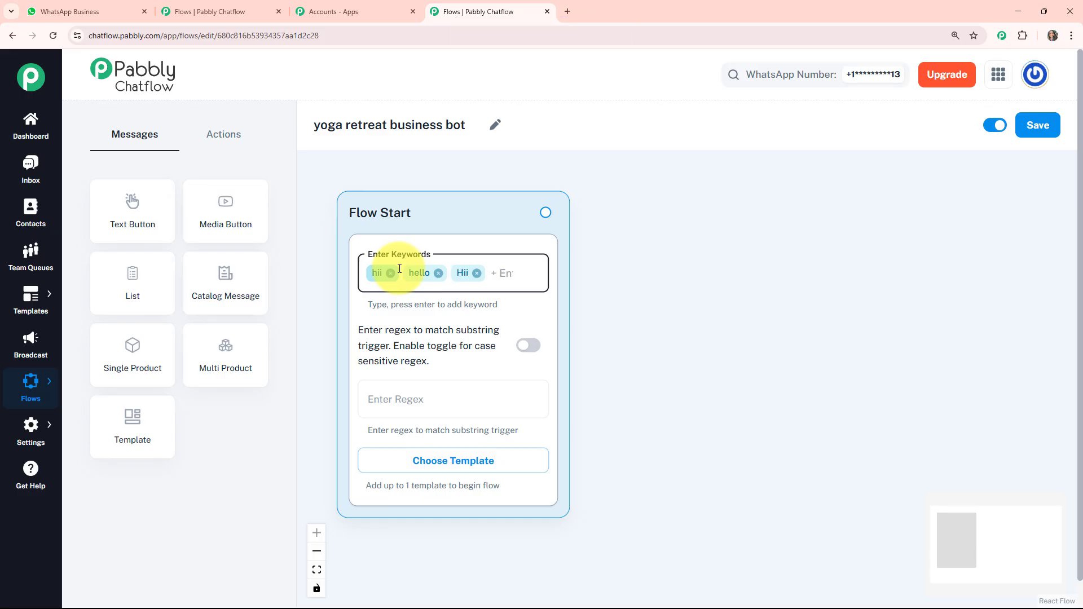
{"action": "type", "text": "services"}
{"action": "key", "text": "Return"}
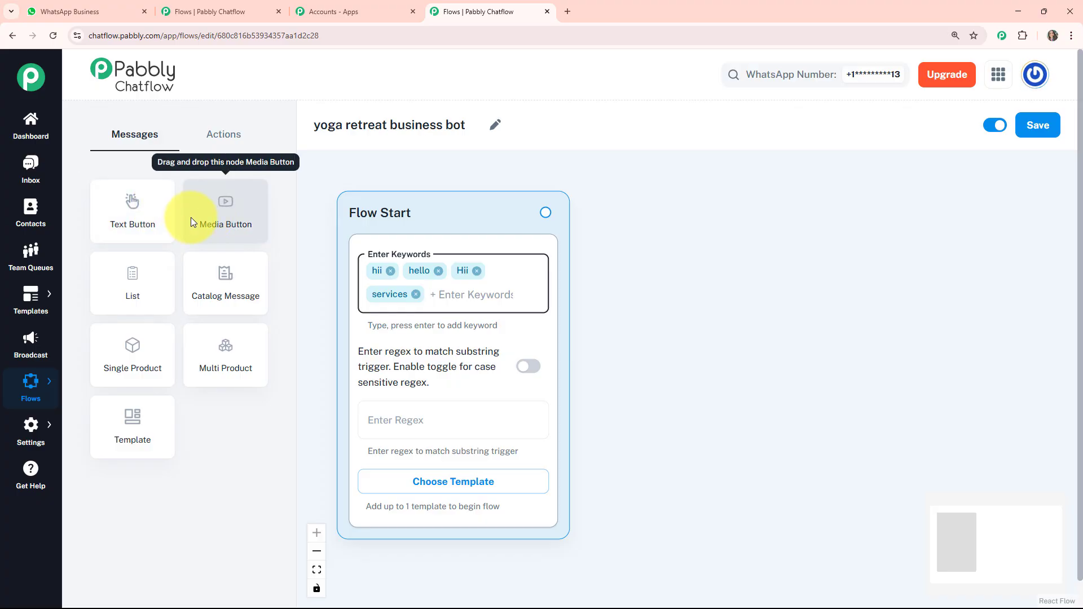
Add a Text Button message beside Flow Start and fill it with the Bright Yoga Retreat welcome text ending "Please tell us how can I help you?"
{"action": "left_click_drag", "start_coordinate": [159, 213], "coordinate": [364, 293]}
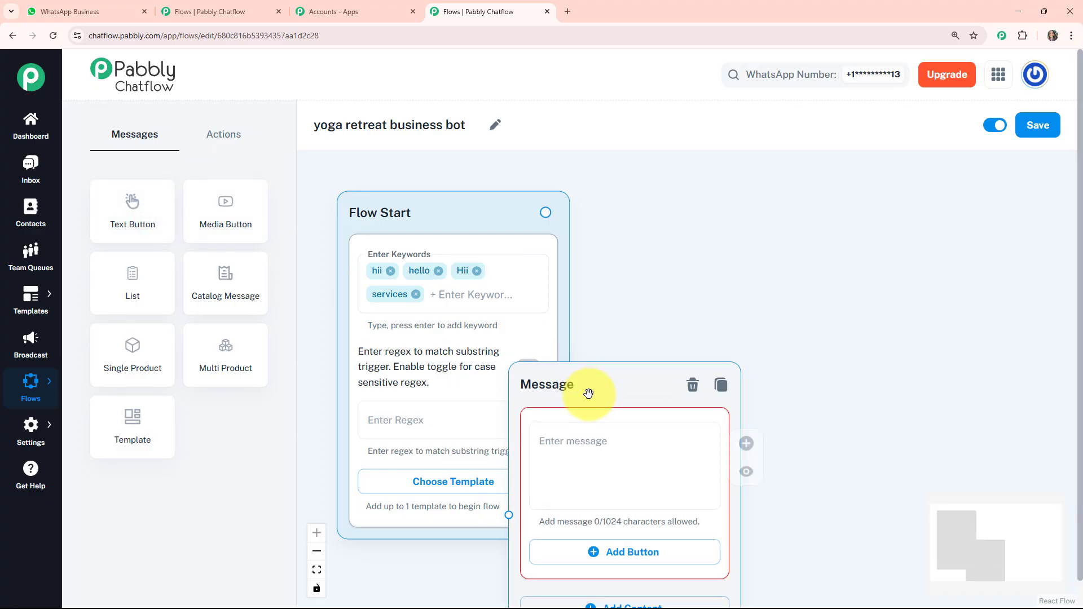
{"action": "left_click_drag", "start_coordinate": [587, 392], "coordinate": [690, 223]}
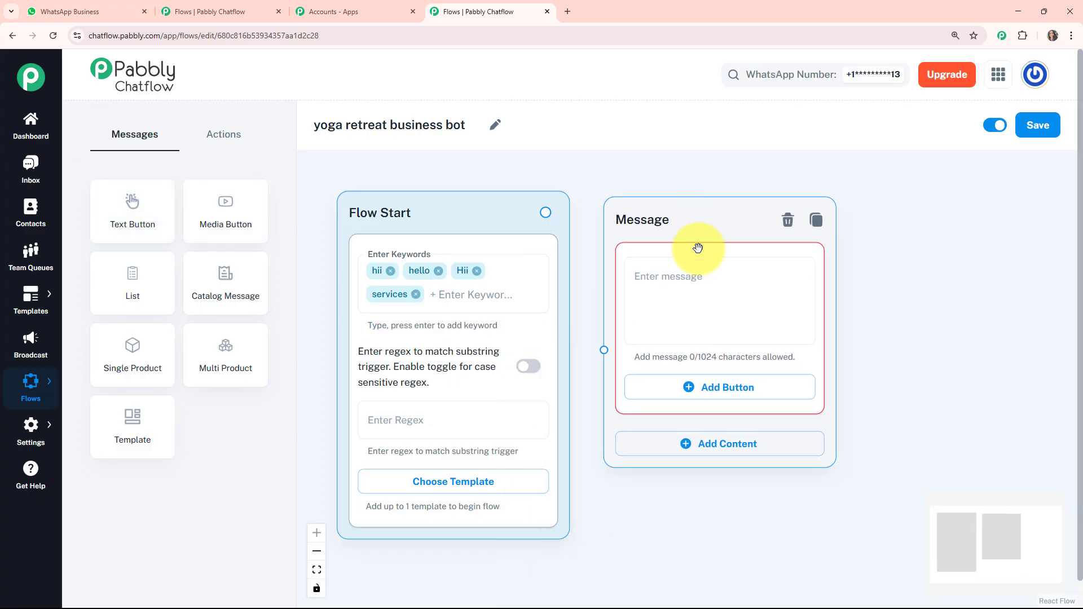
{"action": "left_click", "coordinate": [713, 289]}
{"action": "left_click", "coordinate": [660, 282]}
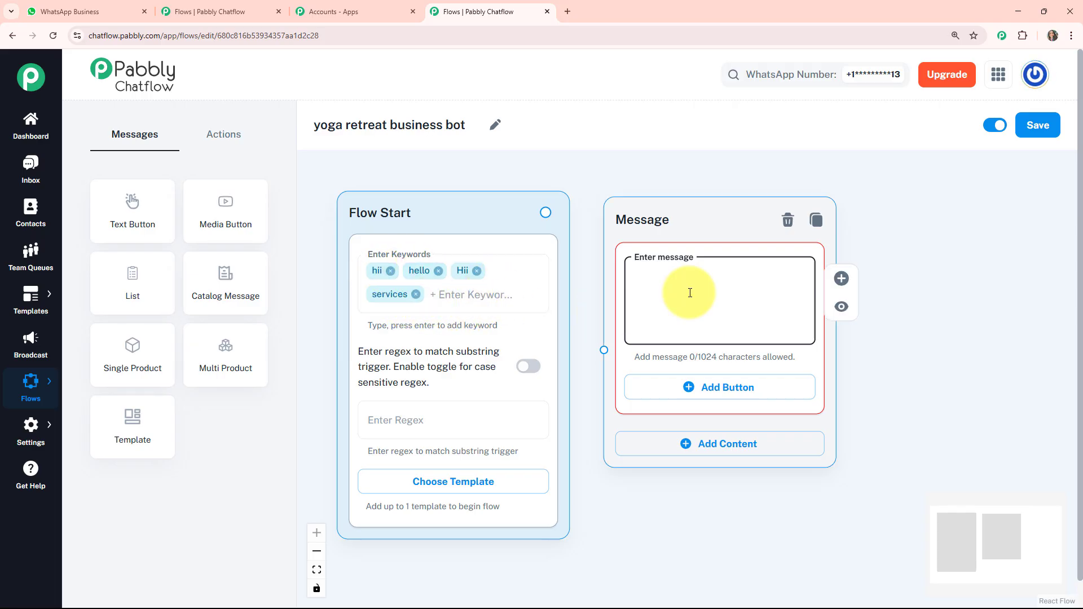
{"action": "key", "text": "ctrl+v"}
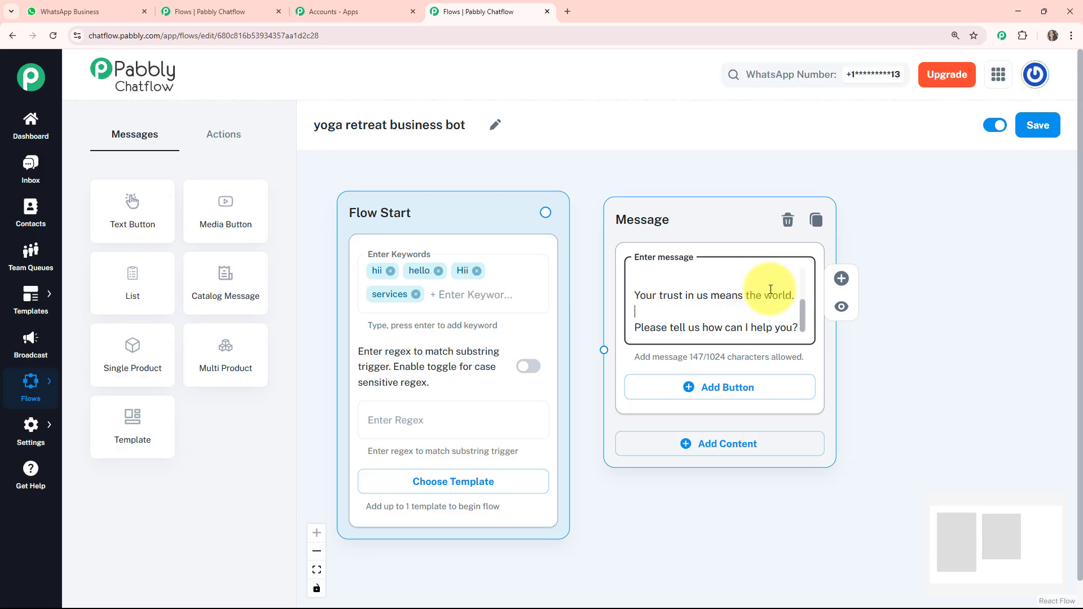
{"action": "key", "text": "ctrl+Home"}
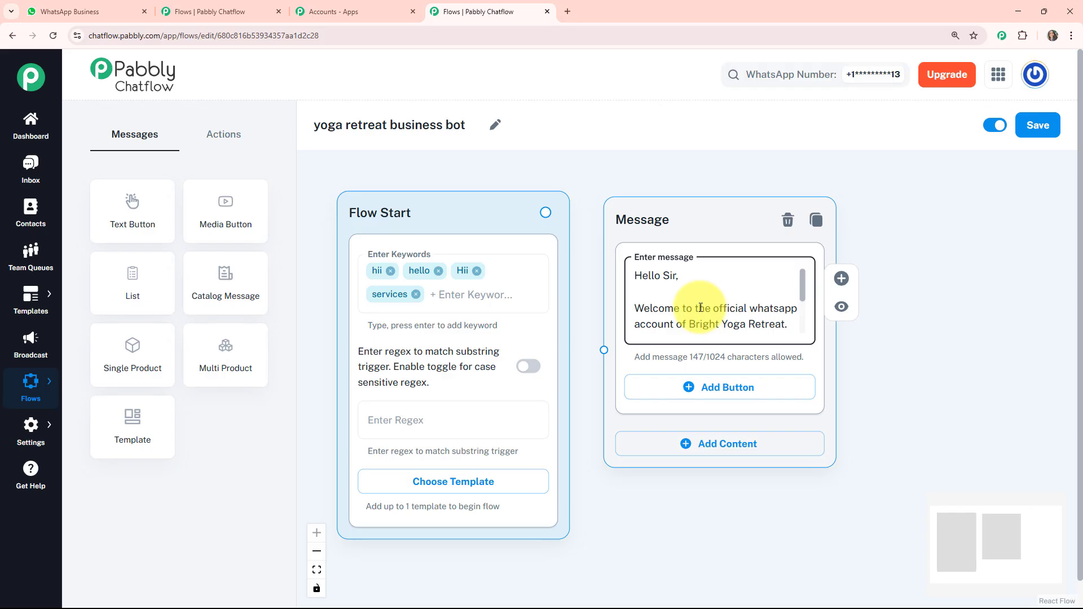
{"action": "scroll", "coordinate": [700, 308], "scroll_direction": "down", "scroll_amount": 3}
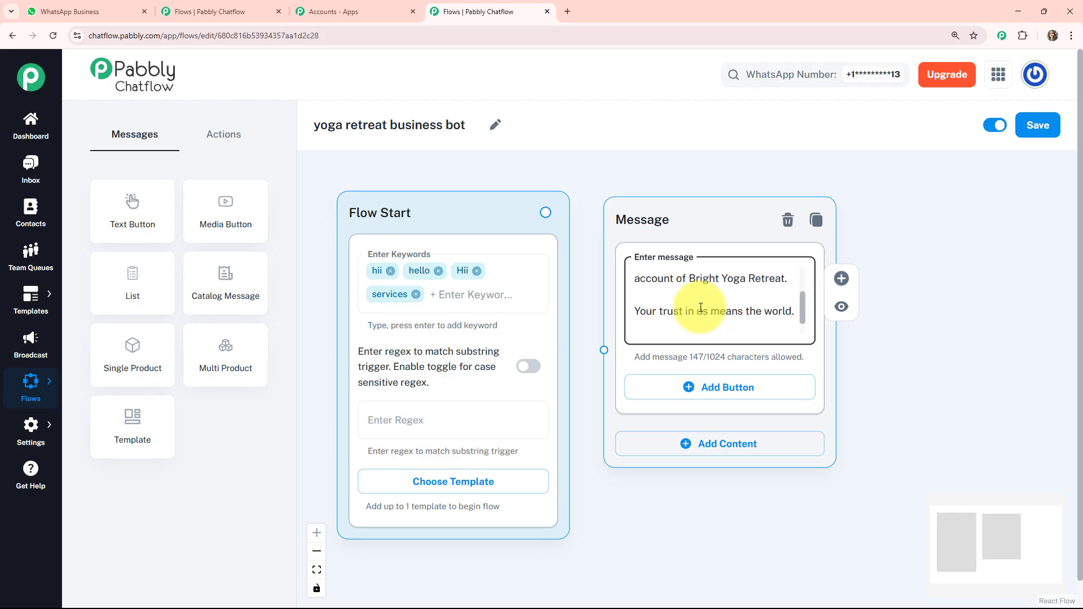
{"action": "scroll", "coordinate": [700, 307], "scroll_direction": "down", "scroll_amount": 1}
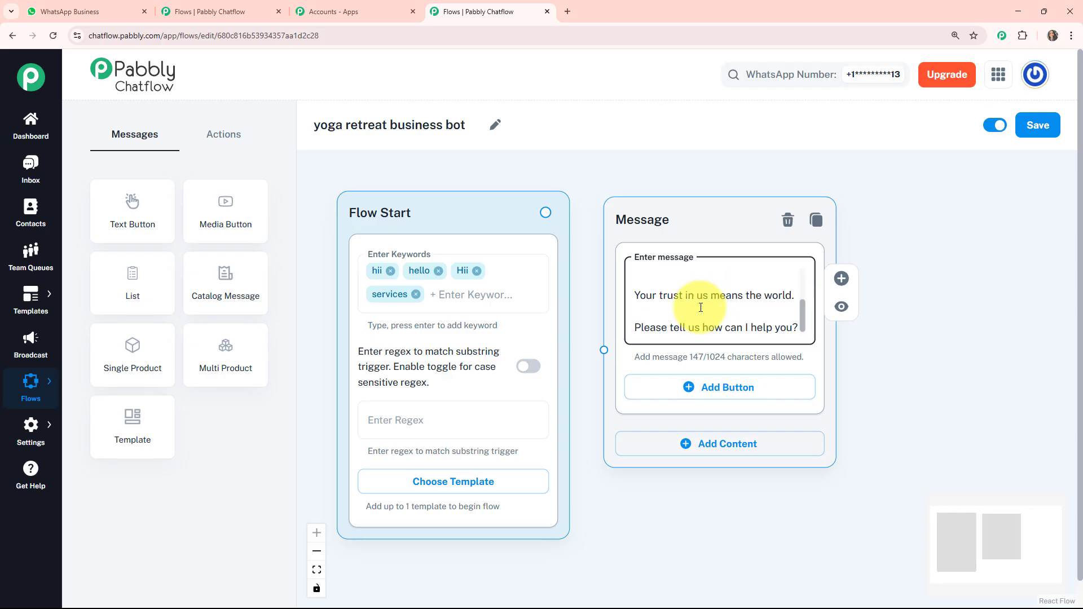
Add three reply buttons to the welcome message: "Retreat packages 📦", "About instructors" with a person emoji, and "Cancellation Policy"
{"action": "left_click_drag", "start_coordinate": [708, 389], "coordinate": [709, 373]}
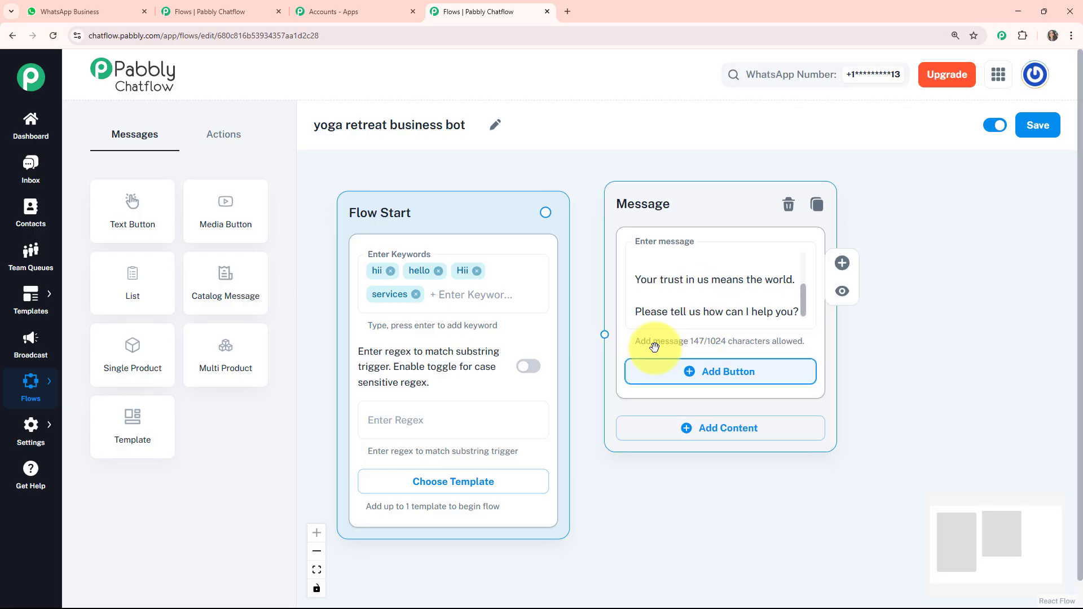
{"action": "left_click", "coordinate": [729, 375]}
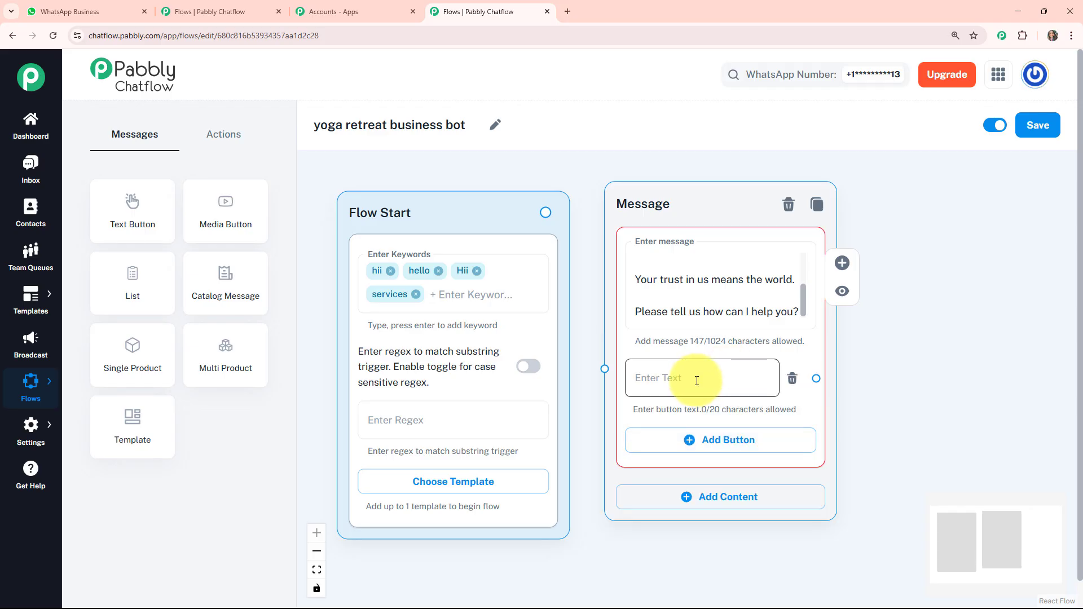
{"action": "left_click", "coordinate": [697, 381]}
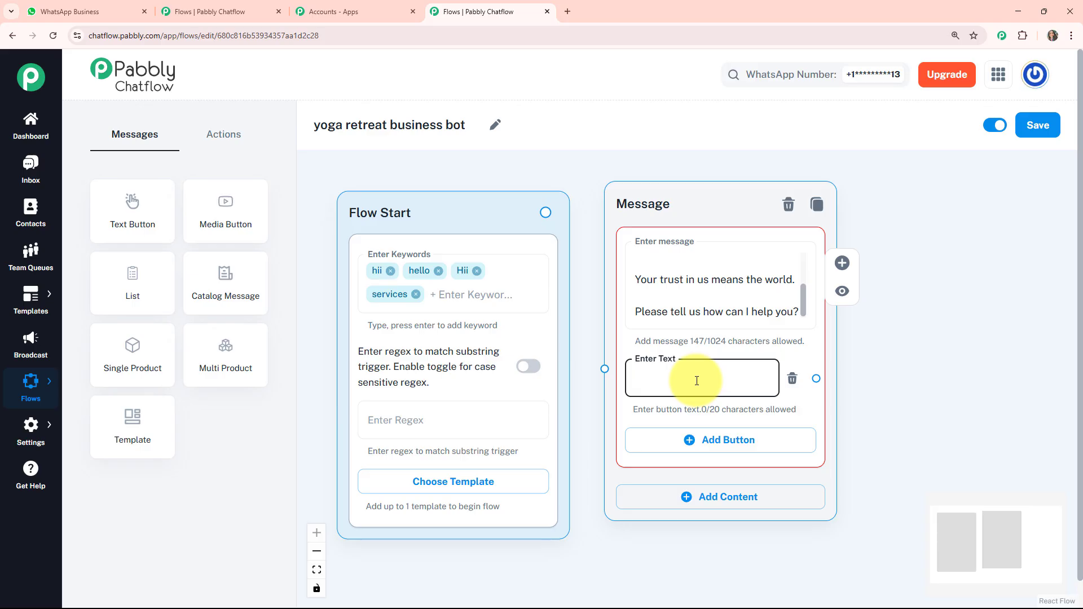
{"action": "type", "text": "Retreat packages 📦"}
{"action": "left_click", "coordinate": [698, 440]}
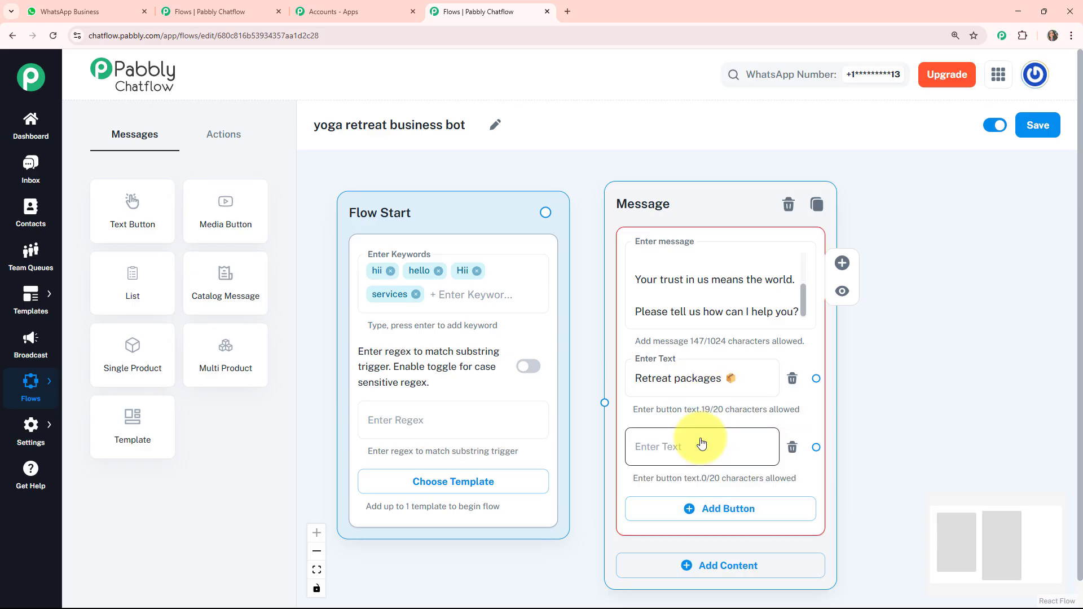
{"action": "left_click", "coordinate": [701, 444]}
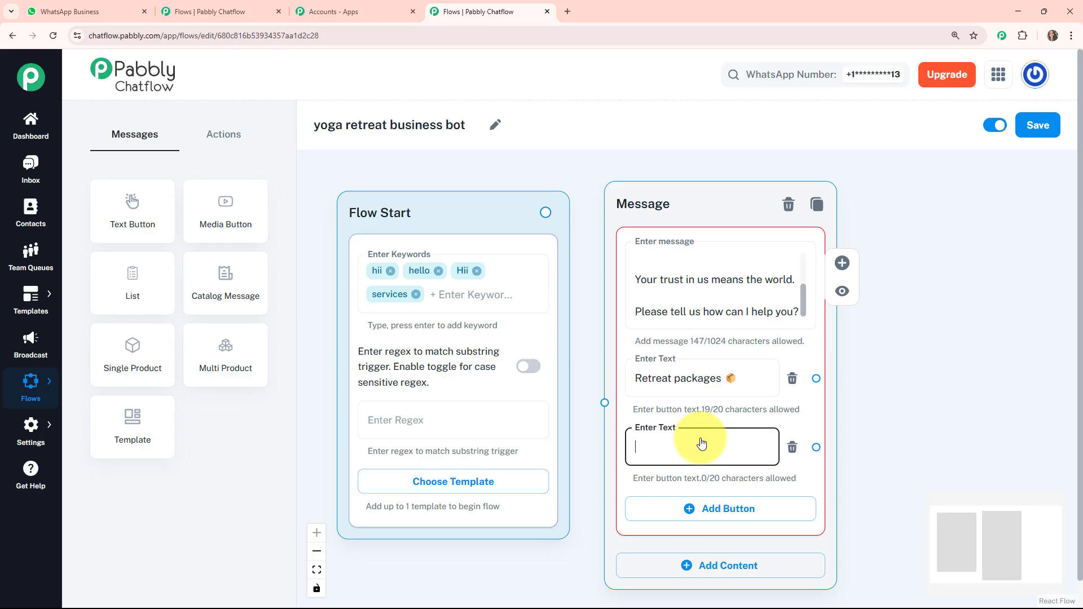
{"action": "type", "text": "About instructors 👨"}
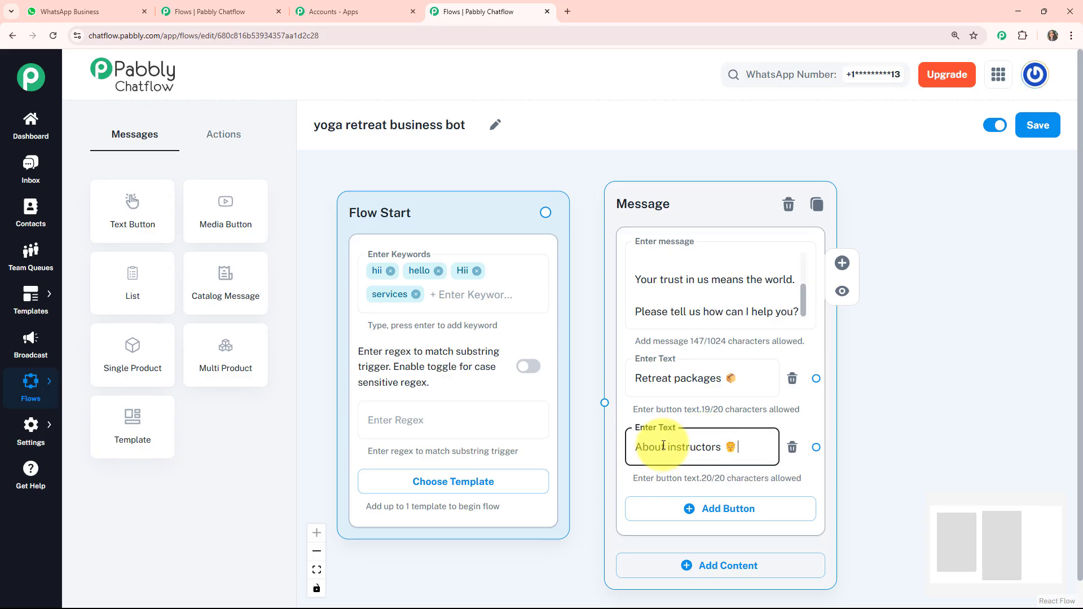
{"action": "left_click", "coordinate": [670, 515]}
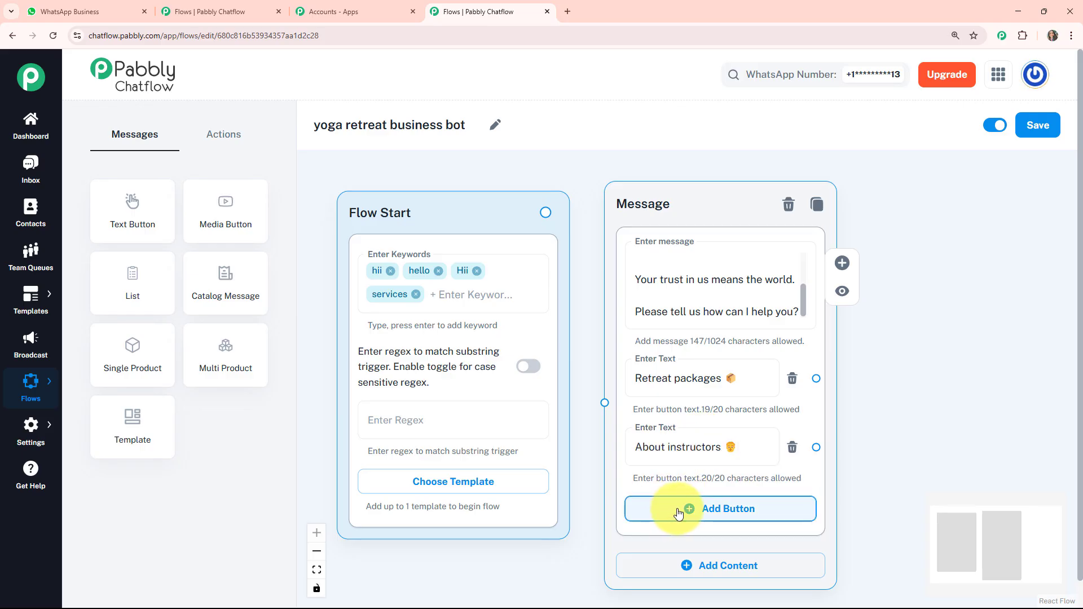
{"action": "left_click", "coordinate": [678, 513]}
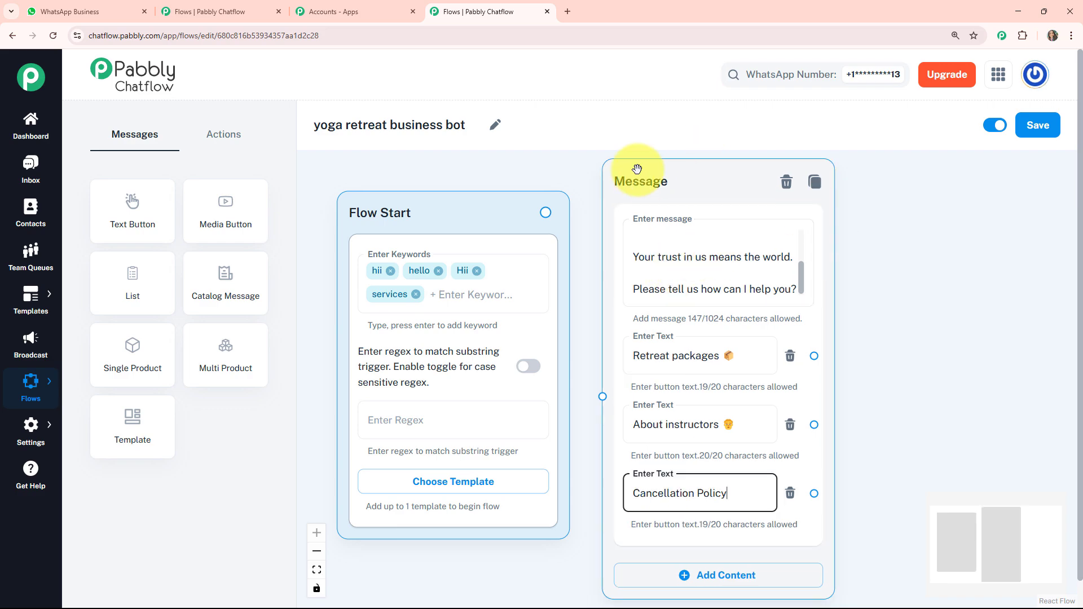
Arrange the Flow Start and welcome message nodes side by side and connect Flow Start to the message
{"action": "left_click_drag", "start_coordinate": [664, 170], "coordinate": [636, 311]}
{"action": "left_click_drag", "start_coordinate": [468, 258], "coordinate": [459, 239]}
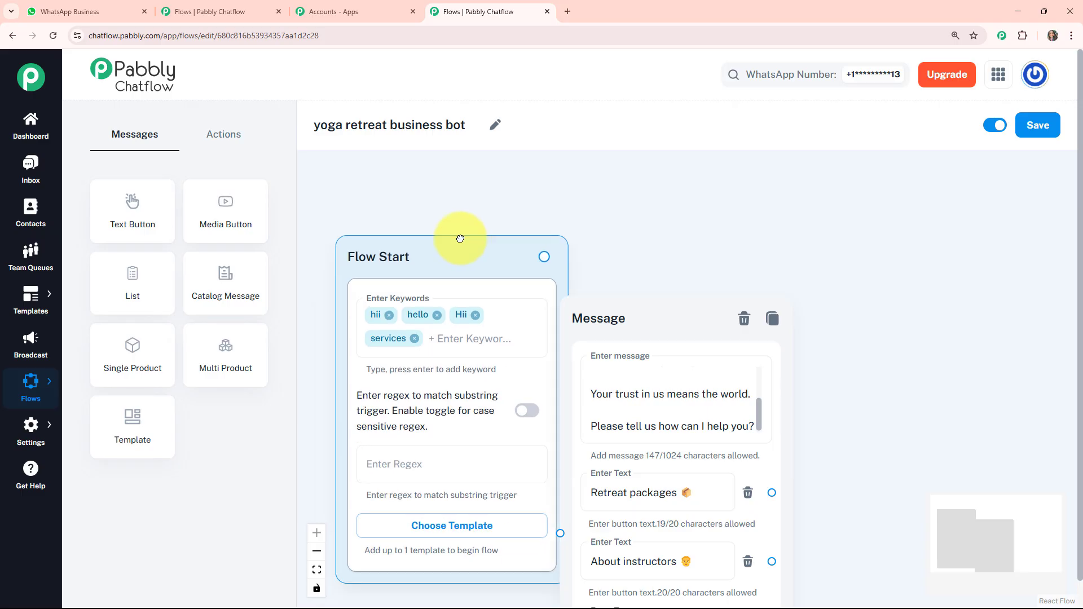
{"action": "left_click_drag", "start_coordinate": [648, 317], "coordinate": [733, 243]}
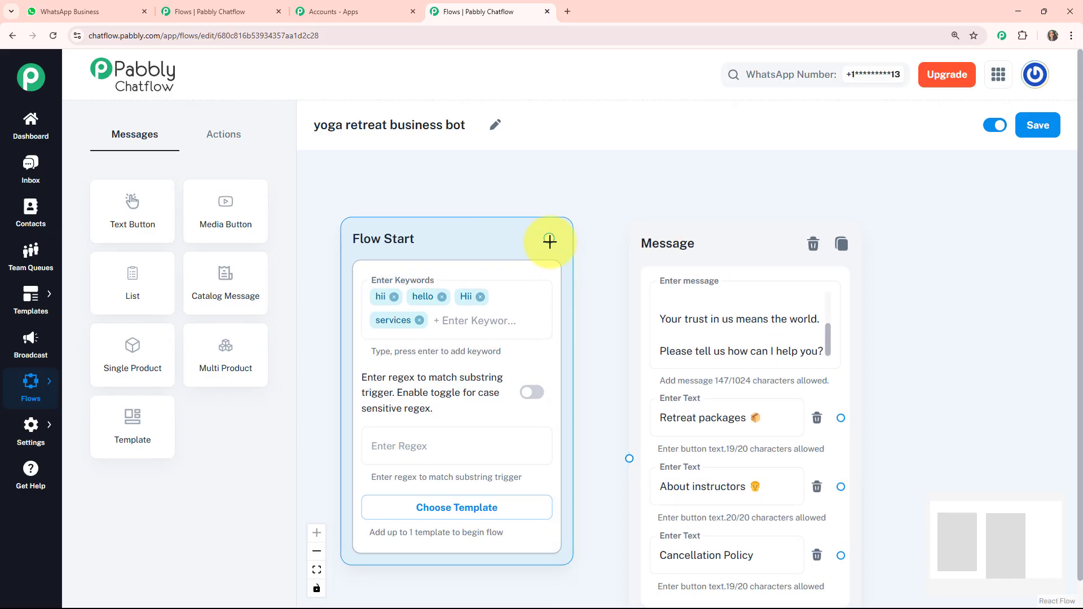
{"action": "left_click_drag", "start_coordinate": [553, 239], "coordinate": [629, 458]}
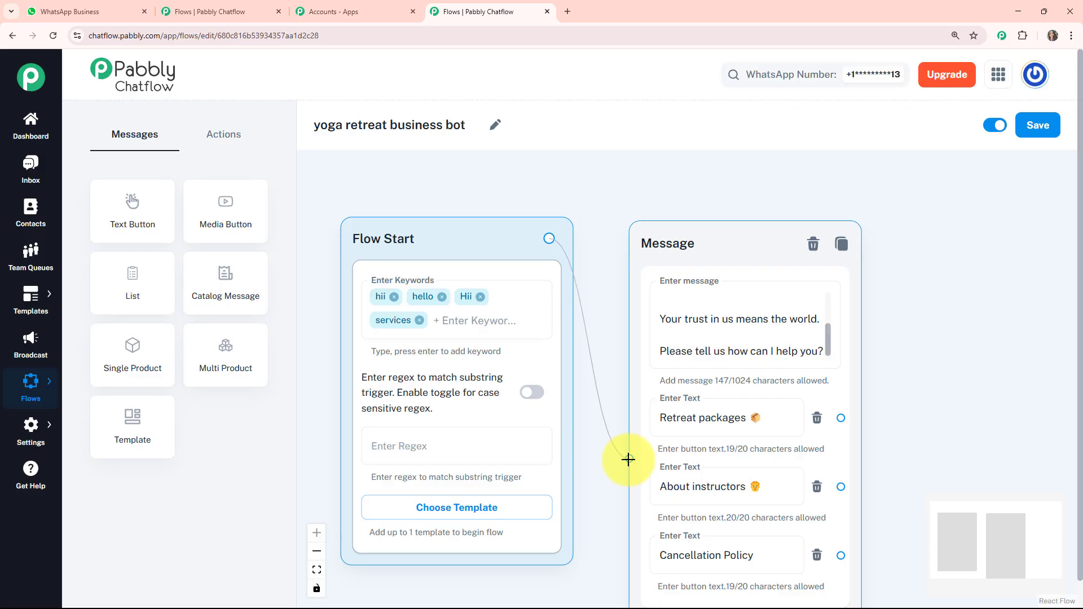
{"action": "left_click_drag", "start_coordinate": [690, 235], "coordinate": [682, 174]}
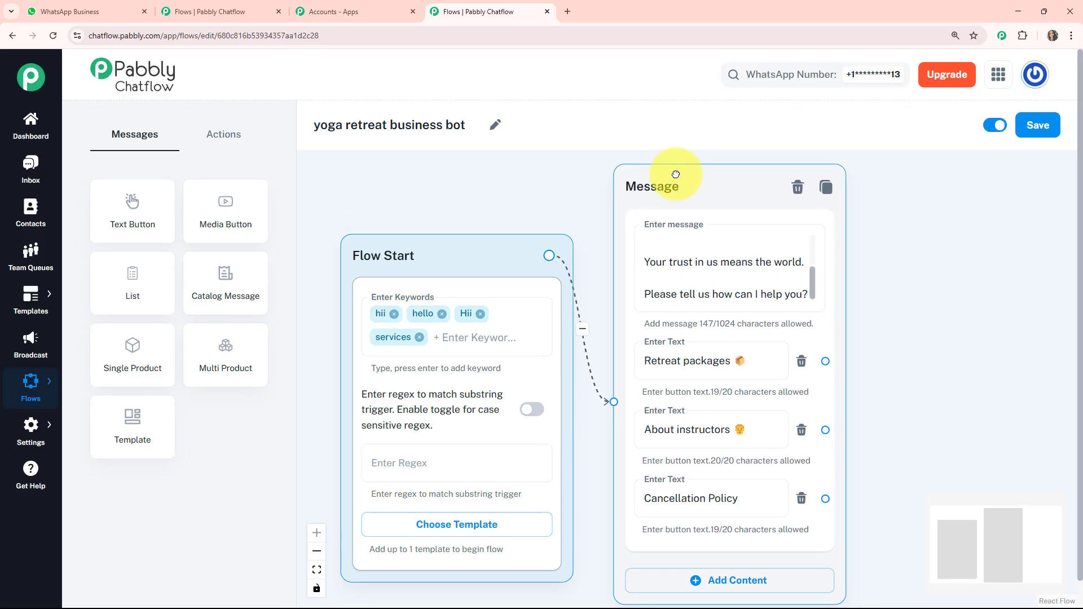
{"action": "left_click_drag", "start_coordinate": [440, 260], "coordinate": [439, 240]}
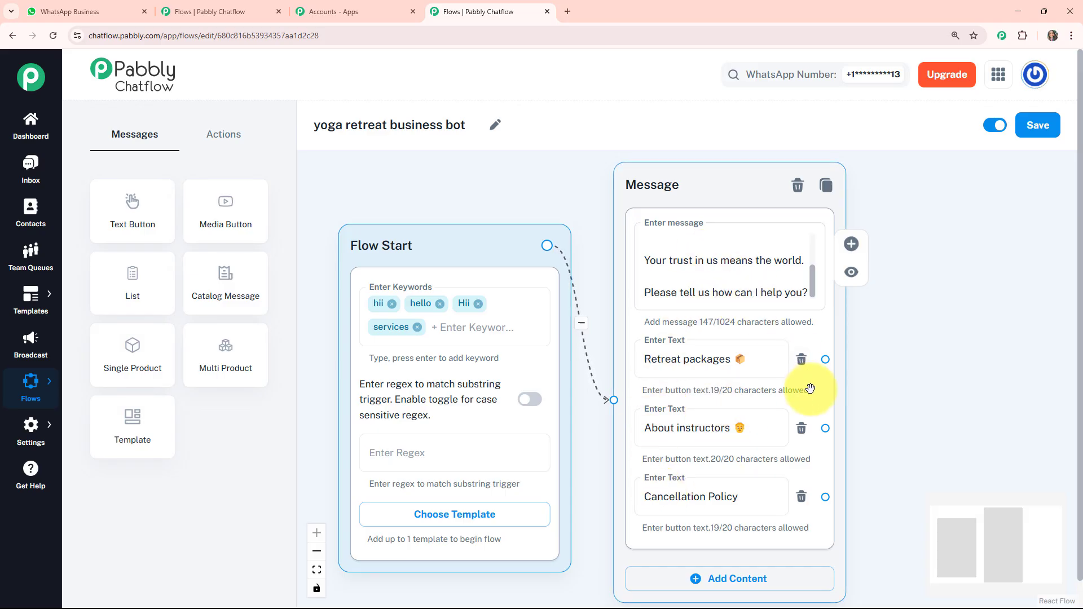
{"action": "left_click_drag", "start_coordinate": [708, 171], "coordinate": [705, 181]}
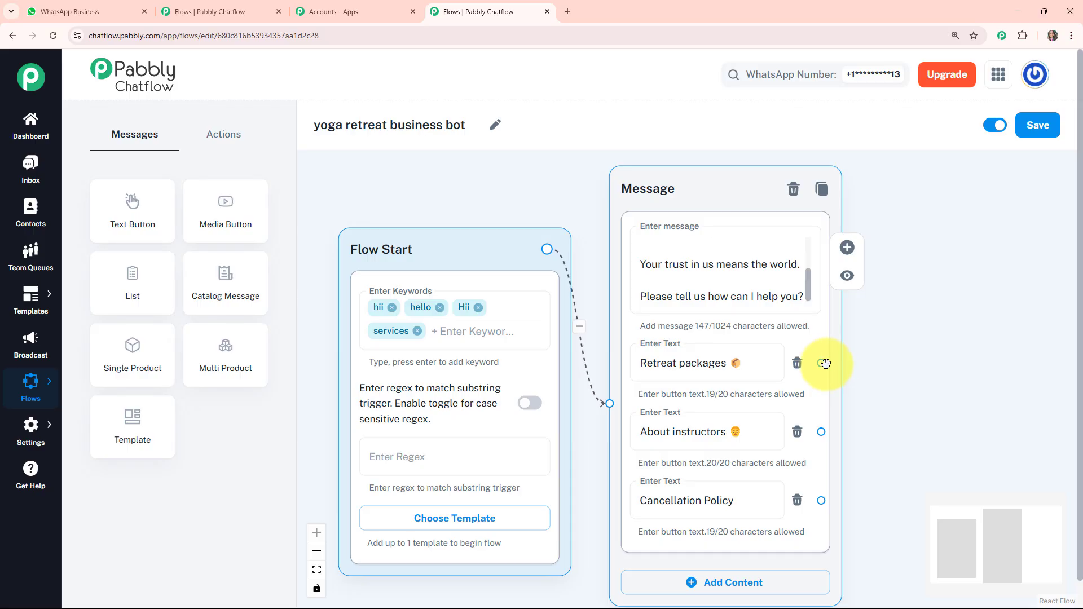
{"action": "left_click_drag", "start_coordinate": [824, 362], "coordinate": [916, 255]}
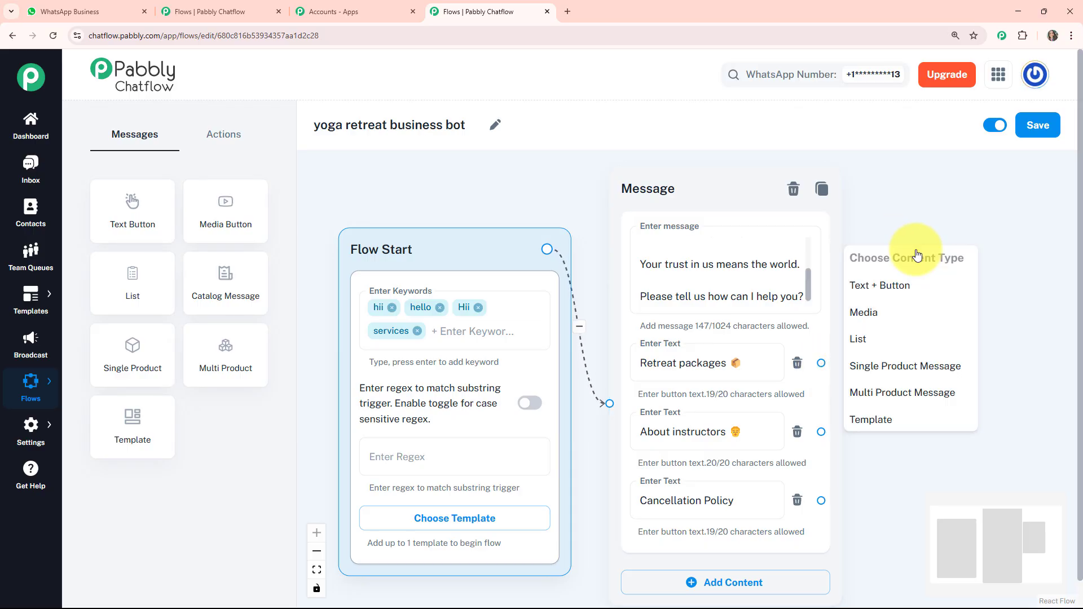
{"action": "left_click", "coordinate": [880, 284]}
{"action": "left_click", "coordinate": [697, 362]}
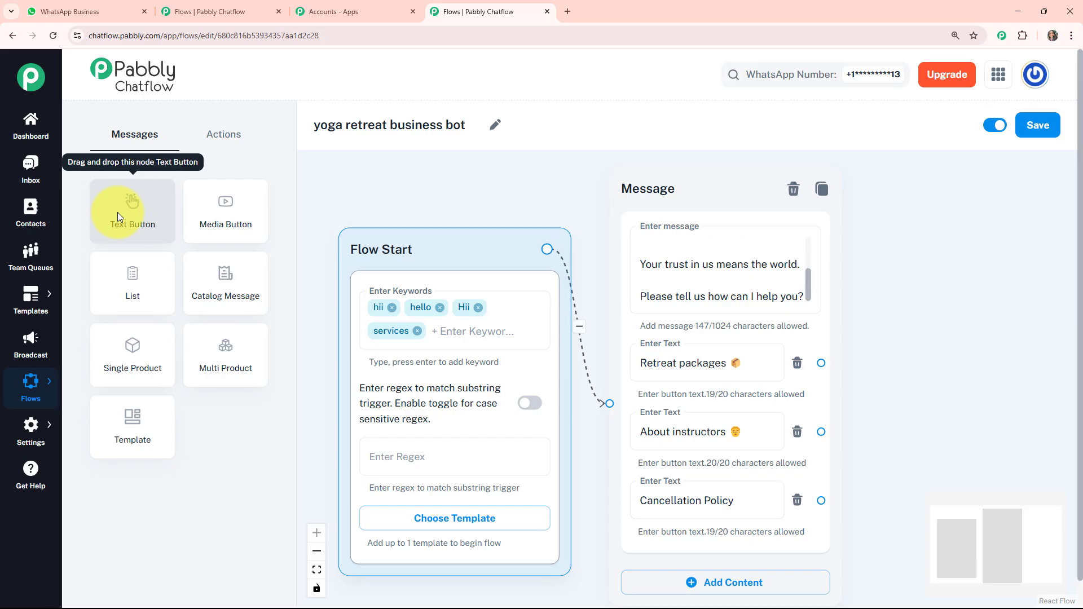
Add a second Text Button message beyond the welcome message and fill it with the retreat package details, including the $1,950 private room and early bird discount
{"action": "left_click", "coordinate": [118, 215]}
{"action": "left_click_drag", "start_coordinate": [594, 493], "coordinate": [997, 230]}
{"action": "left_click", "coordinate": [941, 322]}
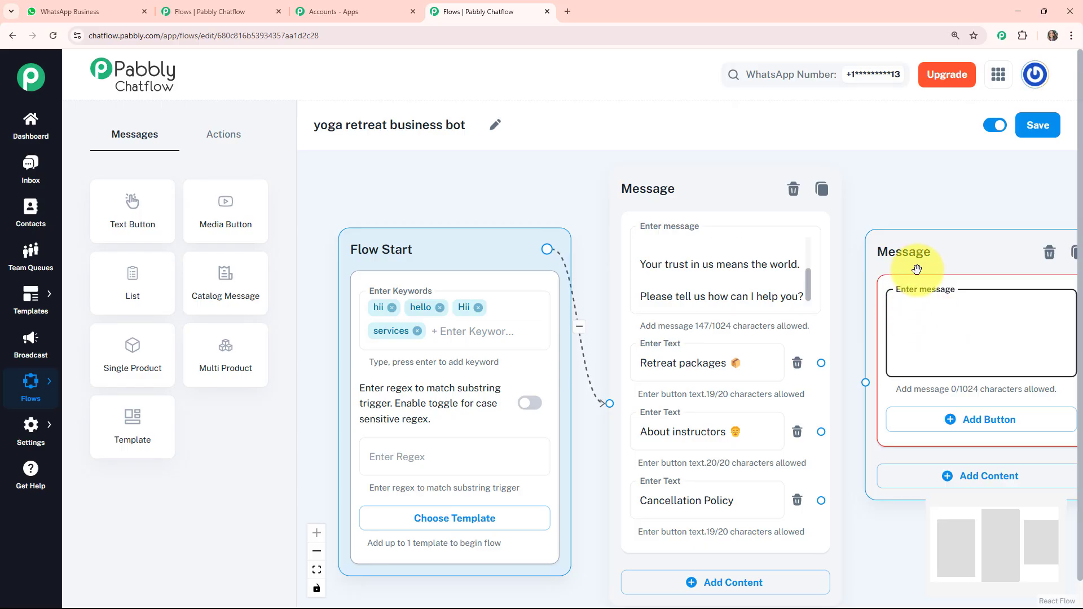
{"action": "key", "text": "ctrl+v"}
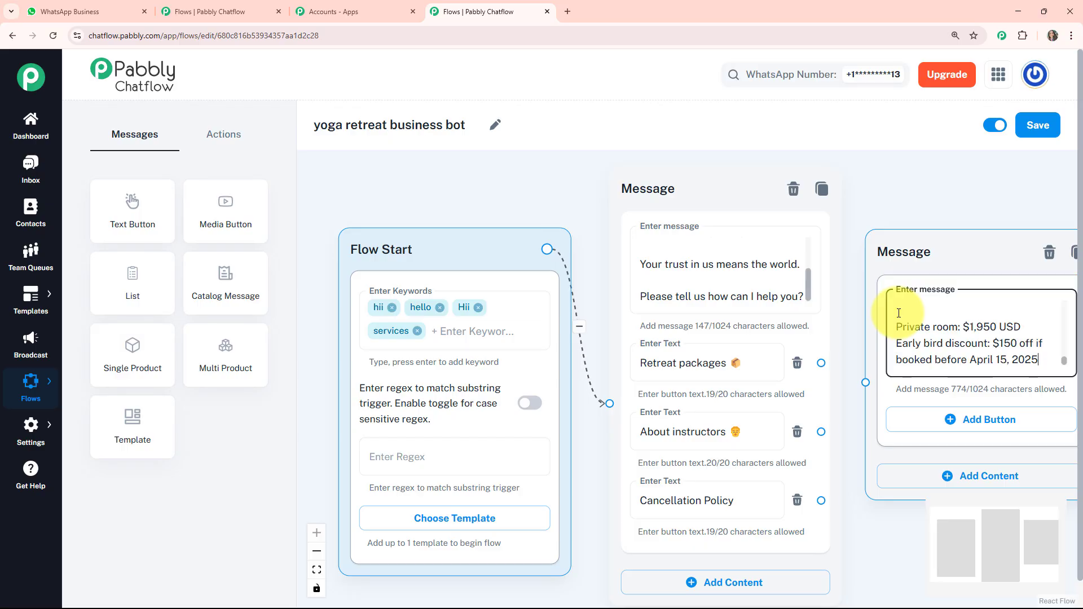
{"action": "left_click_drag", "start_coordinate": [947, 232], "coordinate": [951, 206]}
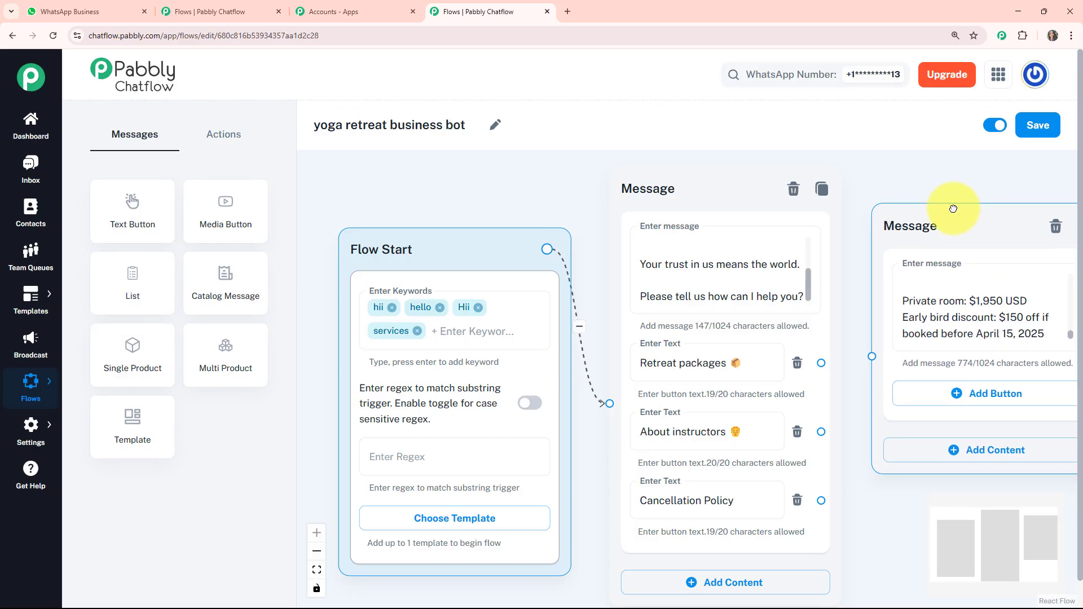
Connect the "Retreat packages" button to the package details message and align the two message nodes near the same height
{"action": "left_click_drag", "start_coordinate": [820, 361], "coordinate": [872, 356]}
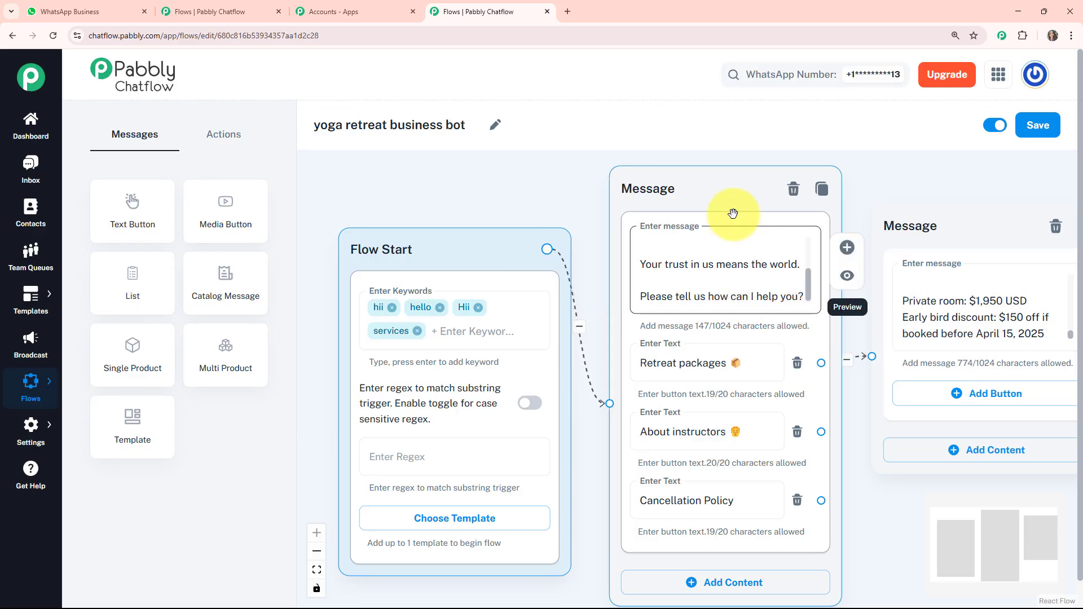
{"action": "left_click_drag", "start_coordinate": [717, 189], "coordinate": [714, 187]}
{"action": "left_click_drag", "start_coordinate": [957, 226], "coordinate": [955, 189]}
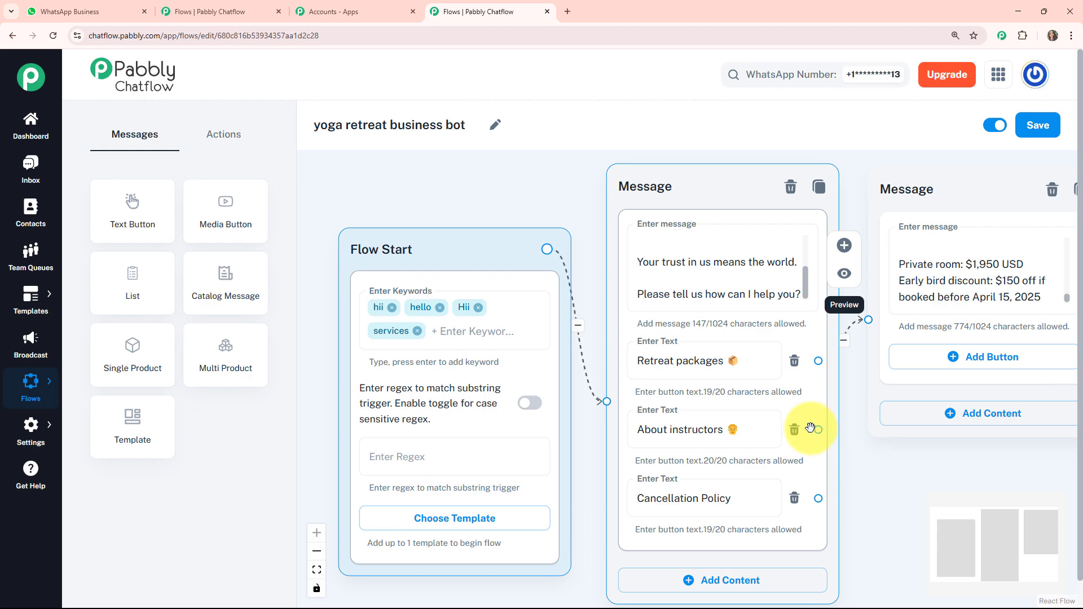
Add a Text Button message below the package details message and fill it with the "About Your Instructor" biography
{"action": "left_click", "coordinate": [126, 205]}
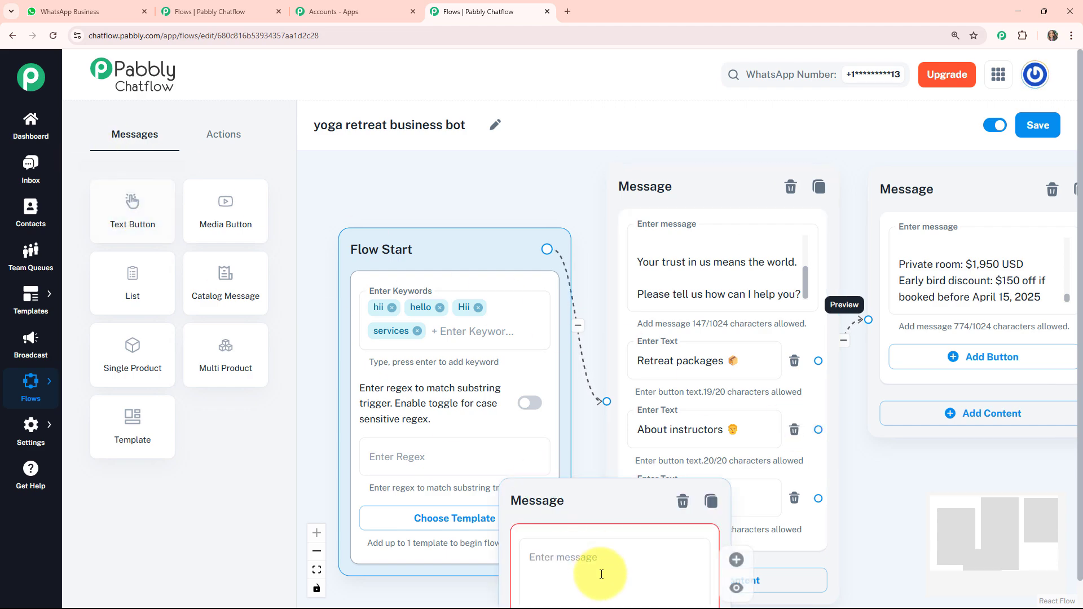
{"action": "left_click_drag", "start_coordinate": [592, 510], "coordinate": [962, 468]}
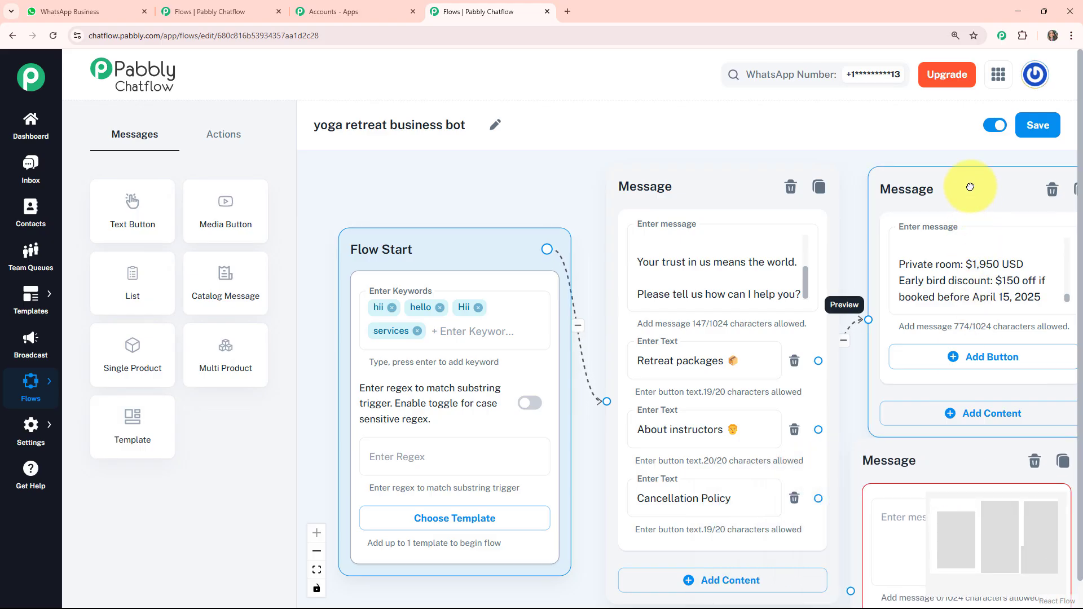
{"action": "left_click_drag", "start_coordinate": [971, 186], "coordinate": [961, 161]}
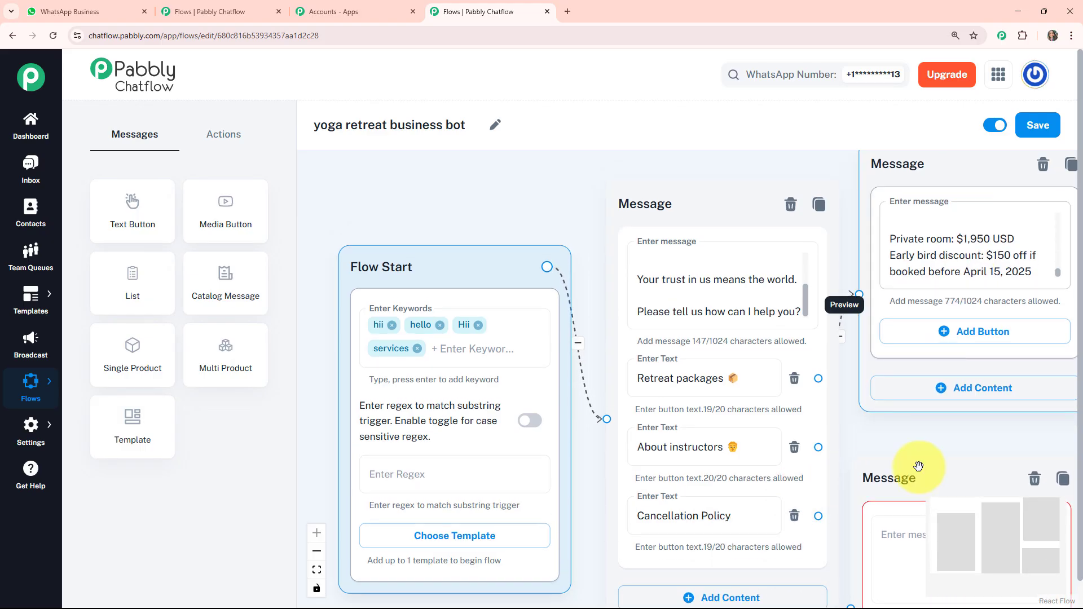
{"action": "left_click", "coordinate": [333, 575]}
{"action": "left_click", "coordinate": [873, 463]}
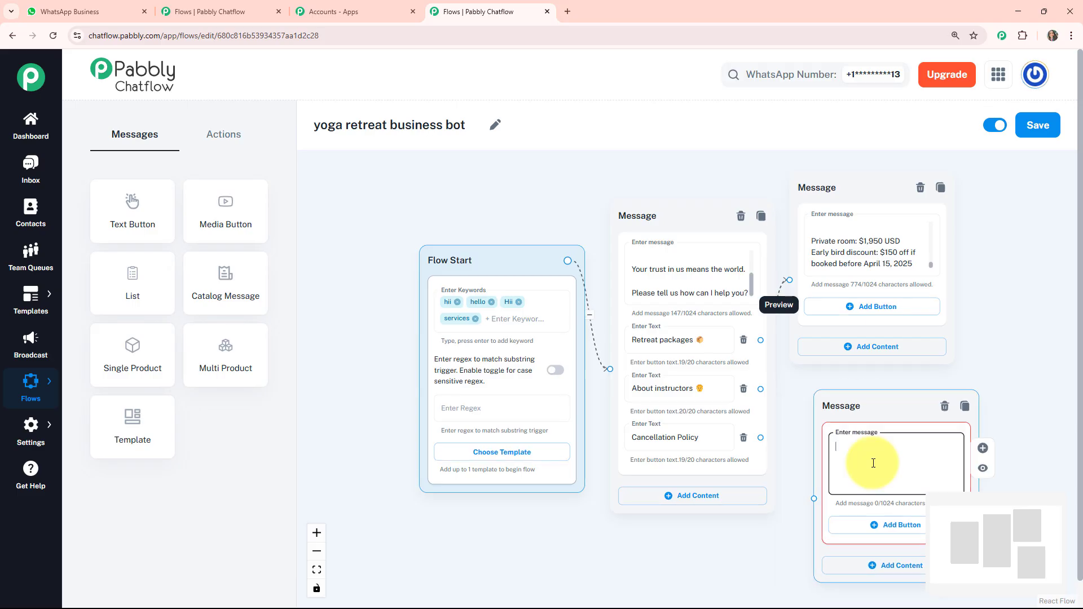
{"action": "key", "text": "ctrl+v"}
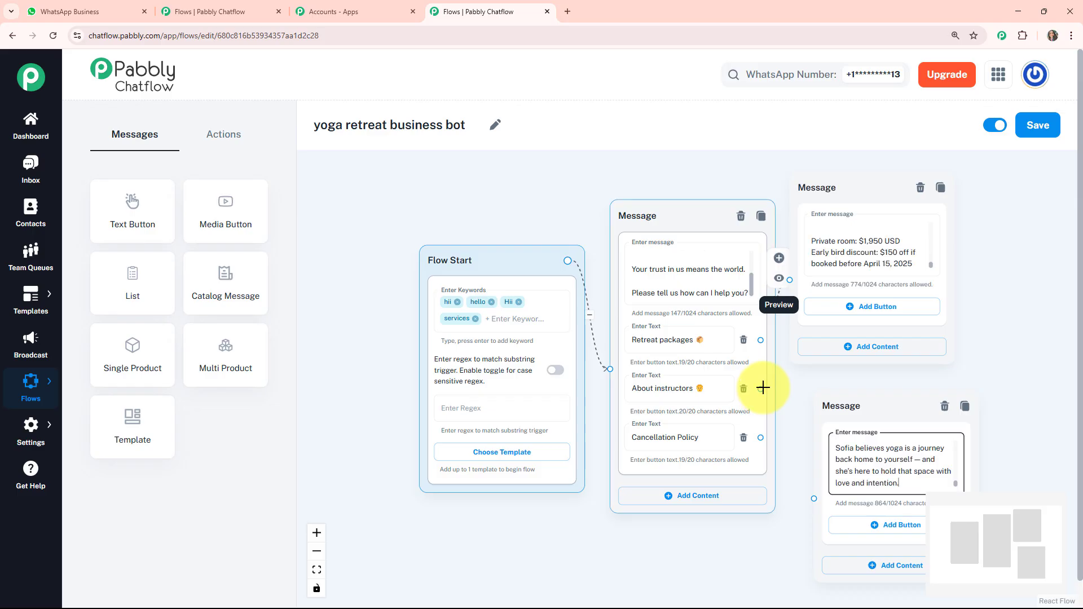
Connect the "About instructors" button to the instructor message and place that node beyond the package details message
{"action": "left_click_drag", "start_coordinate": [760, 389], "coordinate": [813, 499]}
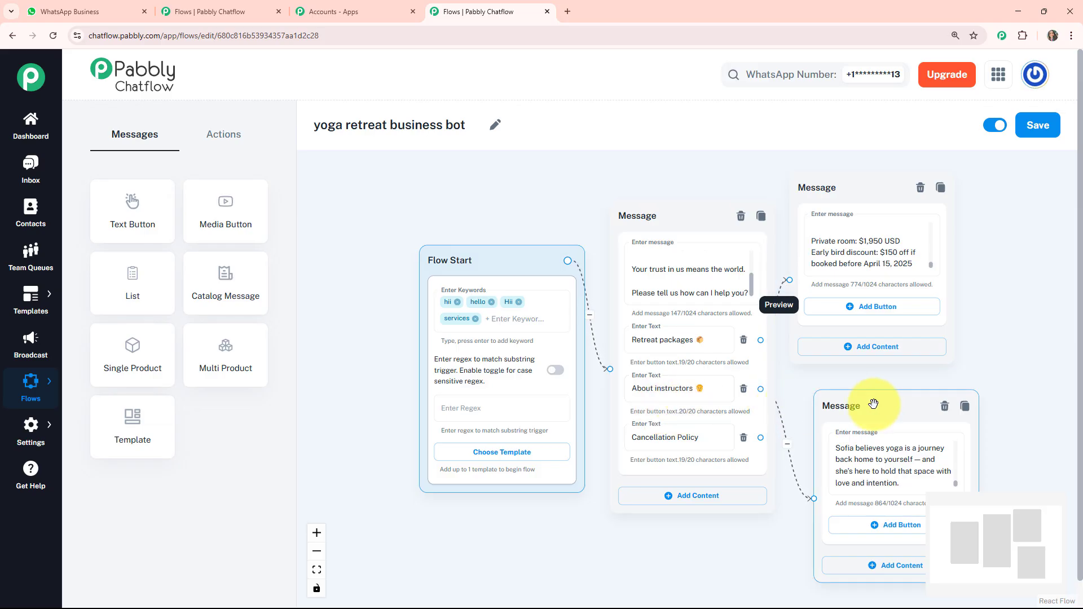
{"action": "left_click_drag", "start_coordinate": [873, 404], "coordinate": [874, 397]}
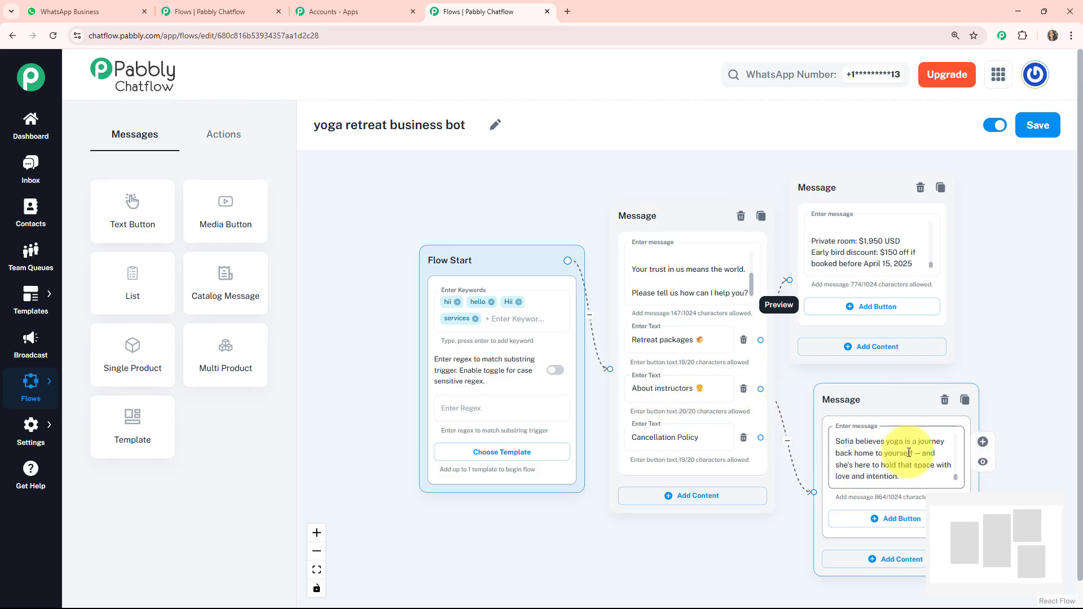
{"action": "scroll", "coordinate": [924, 464], "scroll_direction": "up", "scroll_amount": 5}
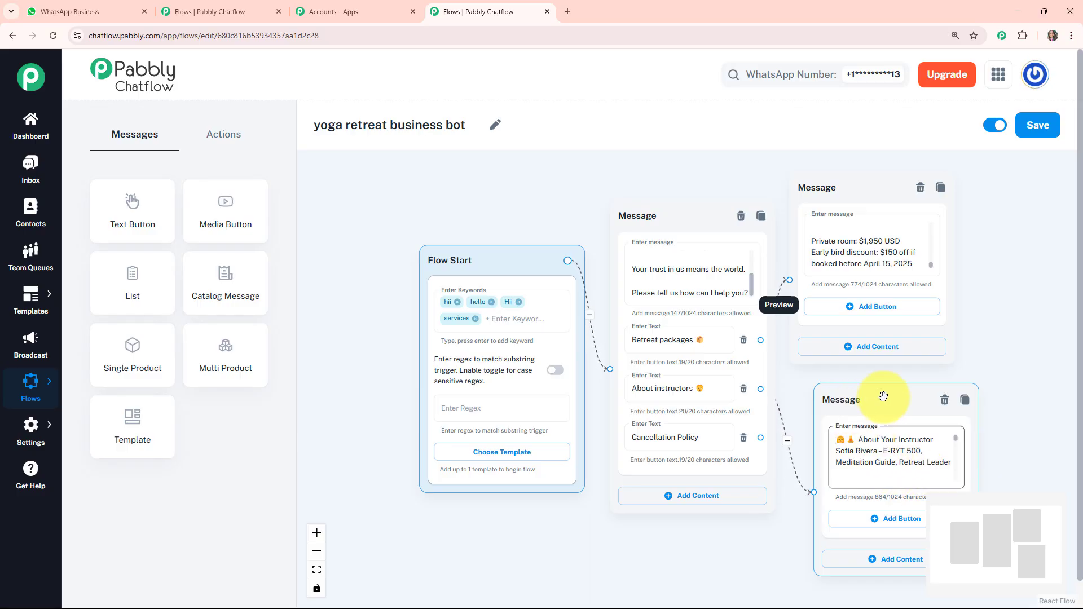
{"action": "left_click_drag", "start_coordinate": [887, 398], "coordinate": [956, 271]}
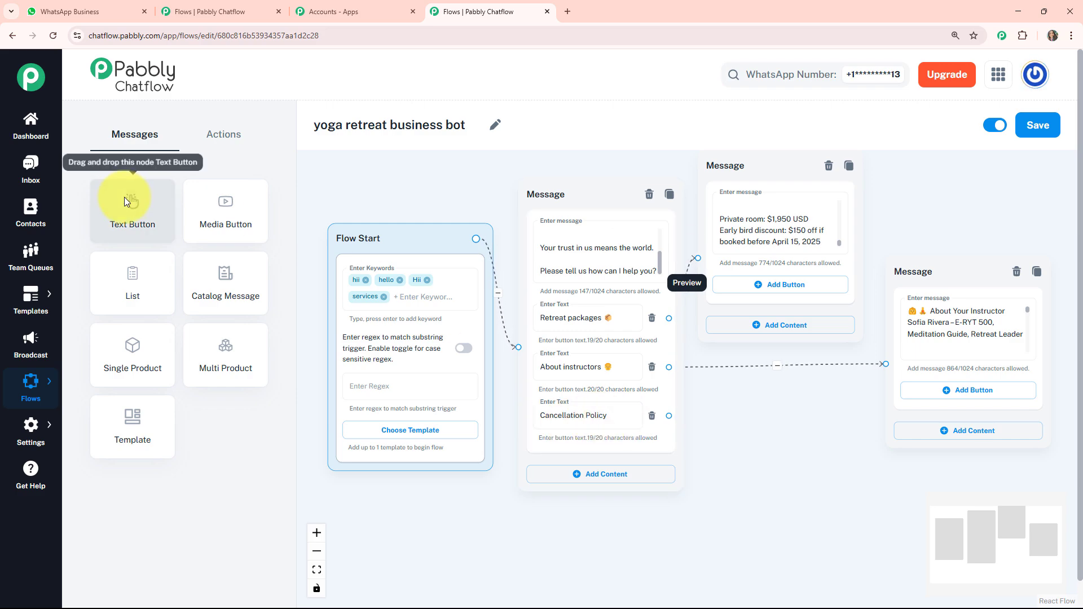
Add a Text Button message below the package details message and fill it with the cancellation policy, including the 60-day and 30-day refund rules
{"action": "left_click_drag", "start_coordinate": [140, 209], "coordinate": [777, 428]}
{"action": "left_click", "coordinate": [757, 459]}
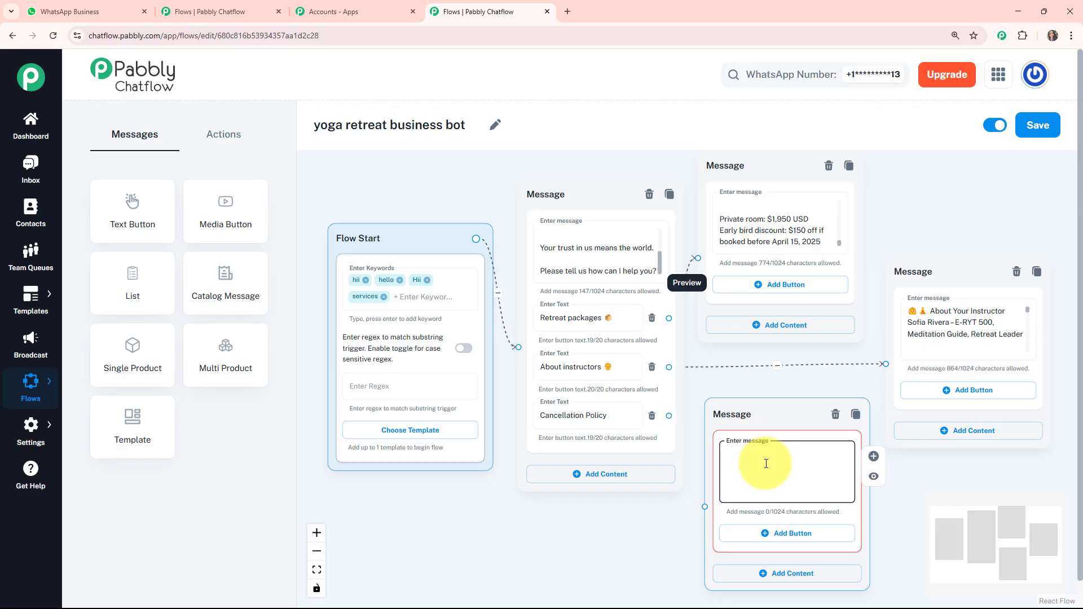
{"action": "key", "text": "ctrl+v"}
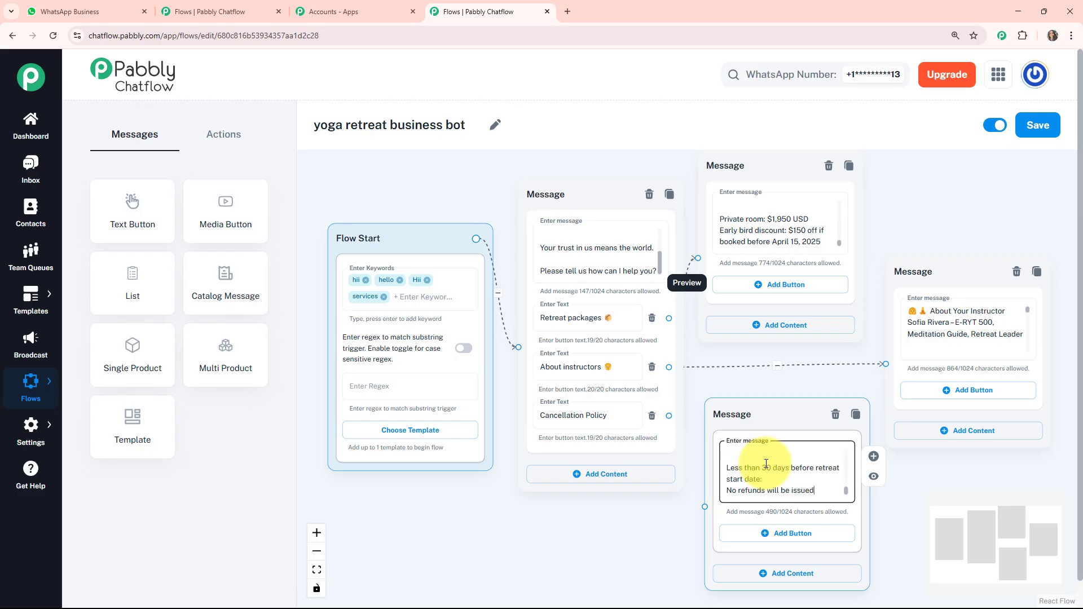
{"action": "scroll", "coordinate": [766, 464], "scroll_direction": "up", "scroll_amount": 3}
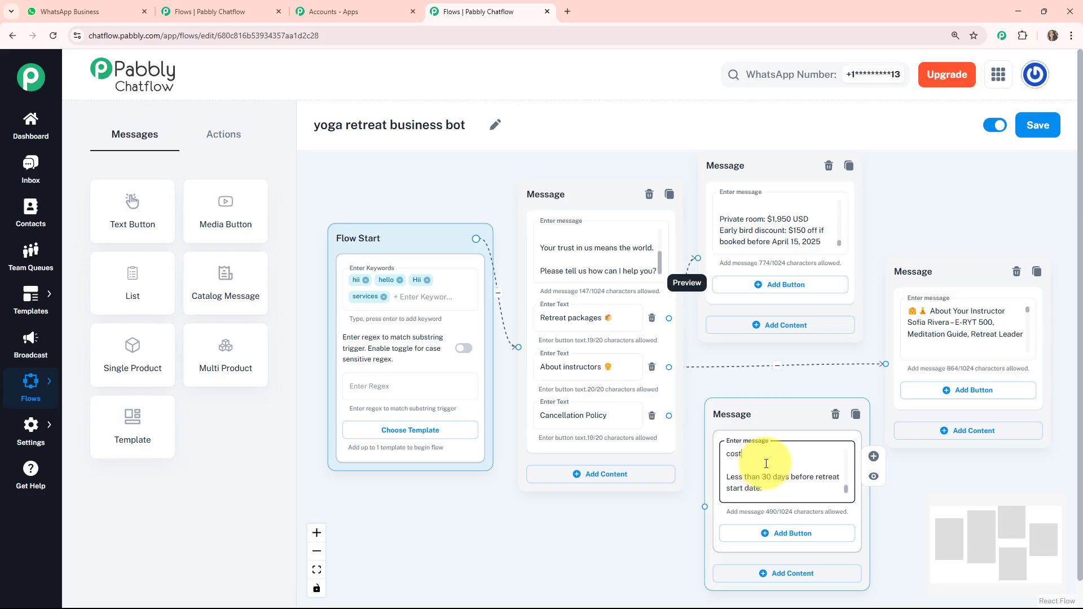
{"action": "scroll", "coordinate": [766, 463], "scroll_direction": "up", "scroll_amount": 2}
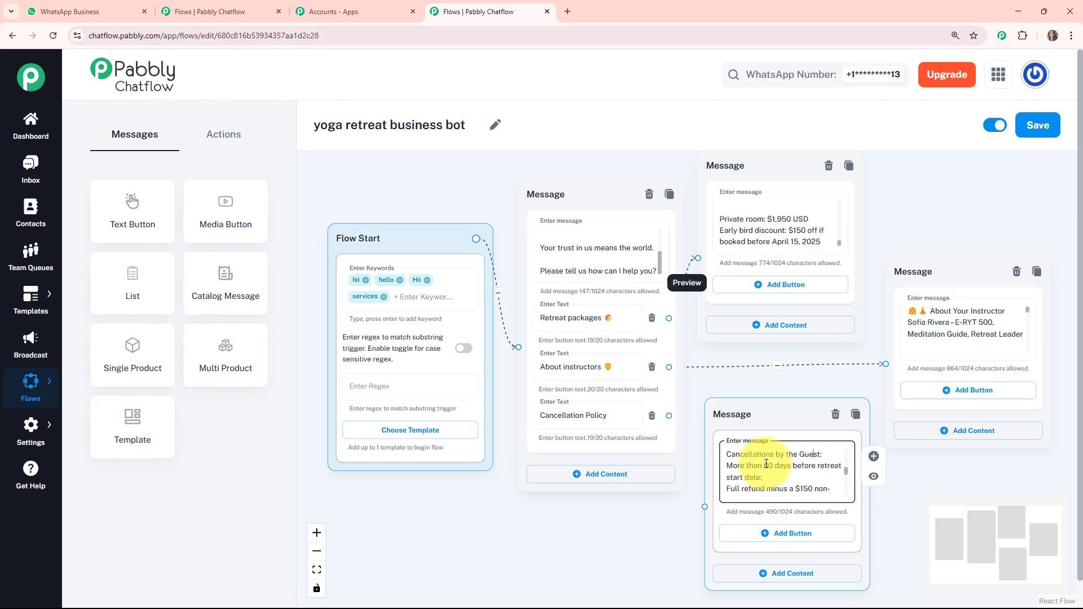
Raise the cancellation policy message slightly and connect the "Cancellation Policy" button to it
{"action": "left_click_drag", "start_coordinate": [764, 424], "coordinate": [769, 413]}
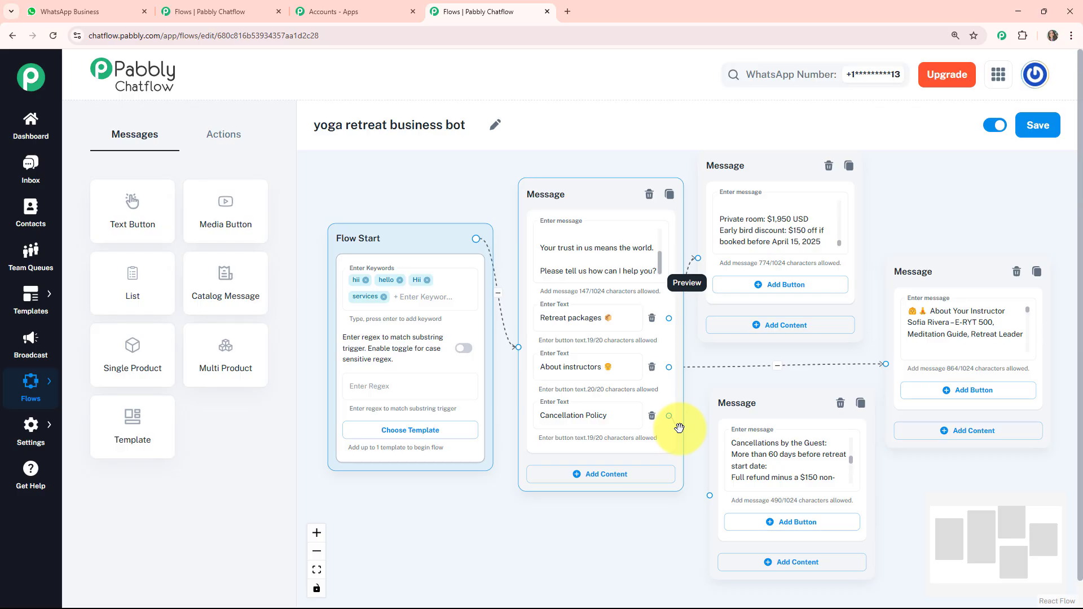
{"action": "left_click_drag", "start_coordinate": [681, 439], "coordinate": [709, 495]}
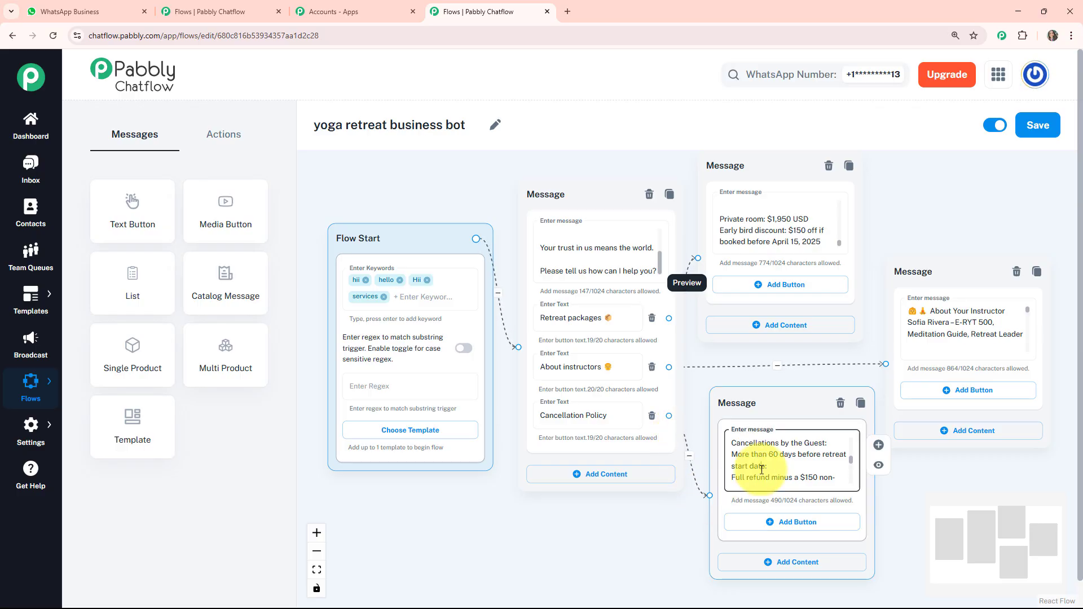
{"action": "scroll", "coordinate": [761, 469], "scroll_direction": "up", "scroll_amount": 3}
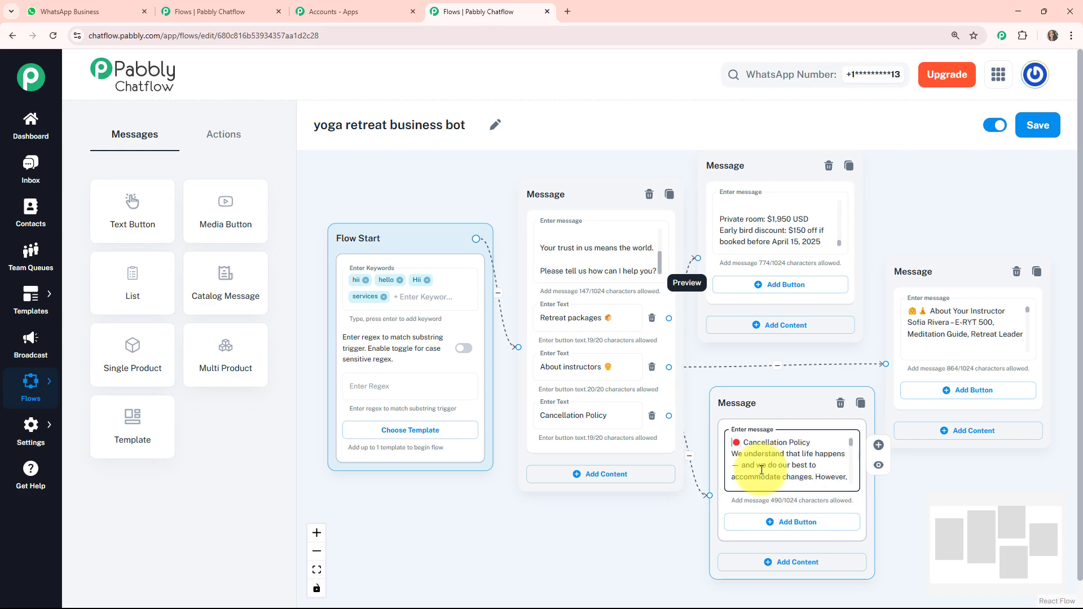
Fit the whole flow in view and space out the three reply messages, with package details directly above cancellation policy
{"action": "left_click", "coordinate": [316, 569]}
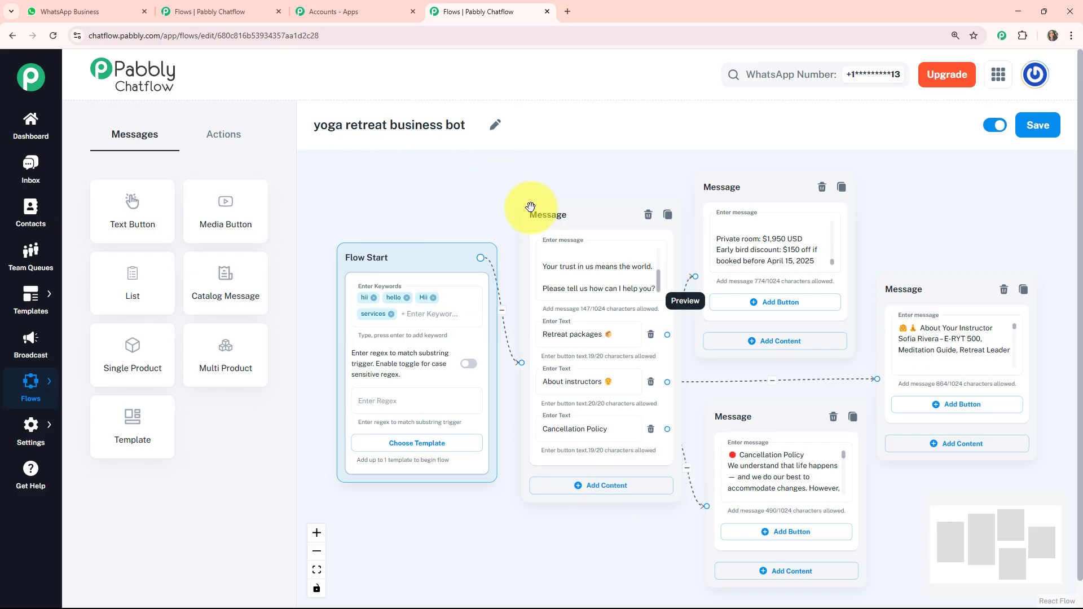
{"action": "left_click_drag", "start_coordinate": [756, 184], "coordinate": [775, 189]}
{"action": "left_click_drag", "start_coordinate": [950, 303], "coordinate": [966, 308]}
{"action": "left_click_drag", "start_coordinate": [776, 414], "coordinate": [776, 405]}
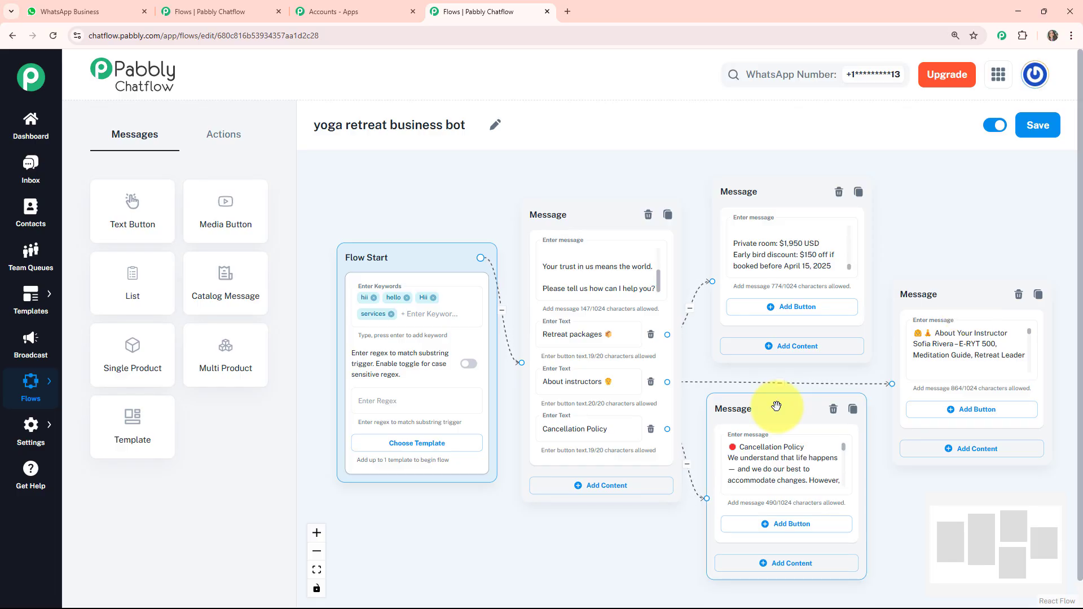
{"action": "left_click_drag", "start_coordinate": [776, 406], "coordinate": [781, 414]}
{"action": "left_click", "coordinate": [933, 283]}
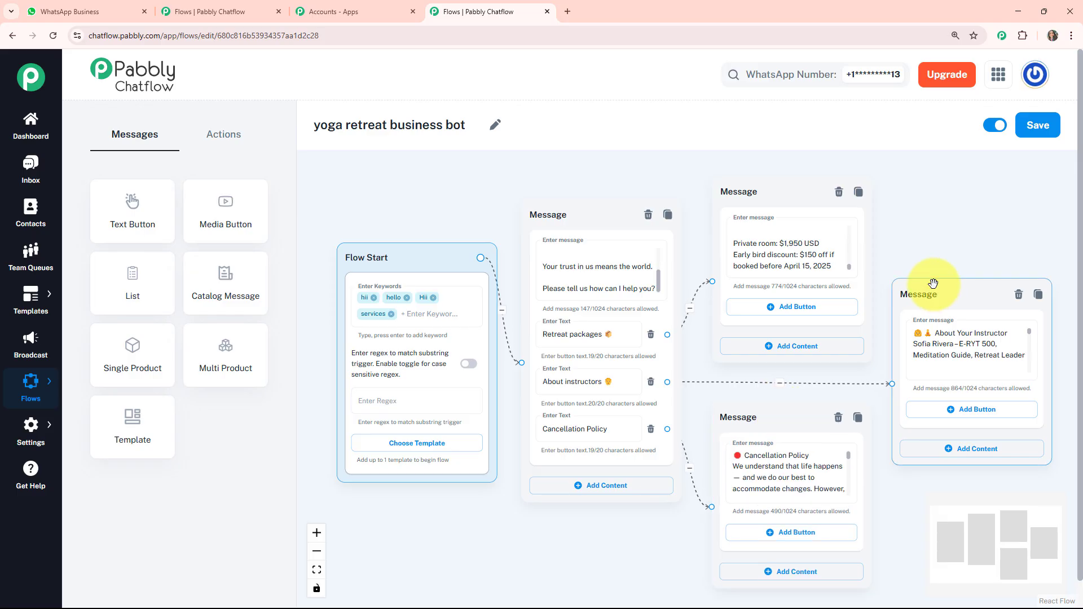
{"action": "left_click_drag", "start_coordinate": [937, 284], "coordinate": [937, 281]}
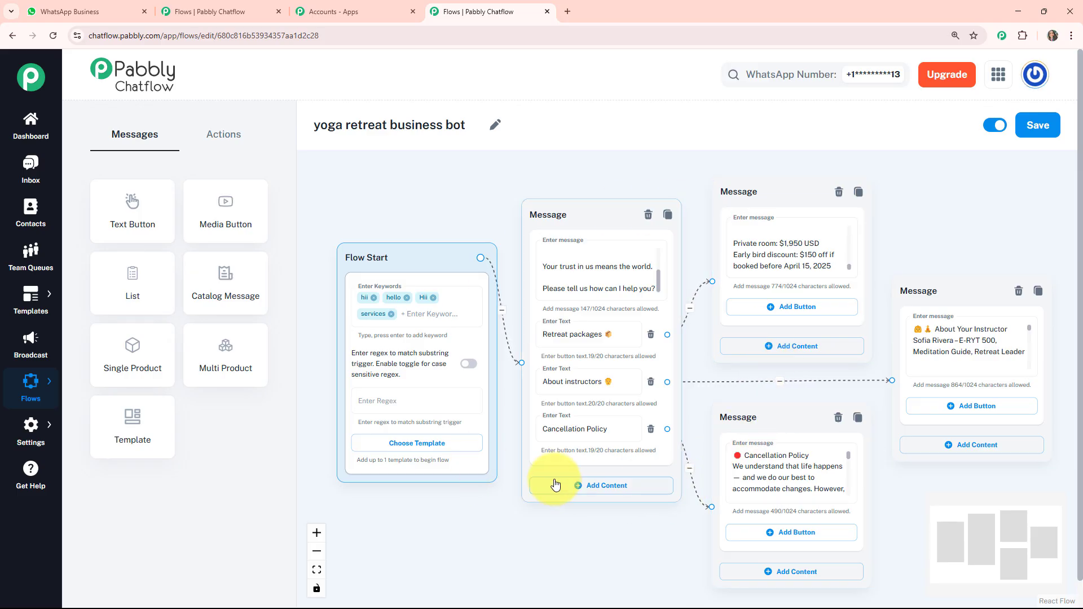
Switch to WhatsApp, open the Bright Yoga Retreat chat and send the trigger keyword "hii"
{"action": "left_click", "coordinate": [83, 15]}
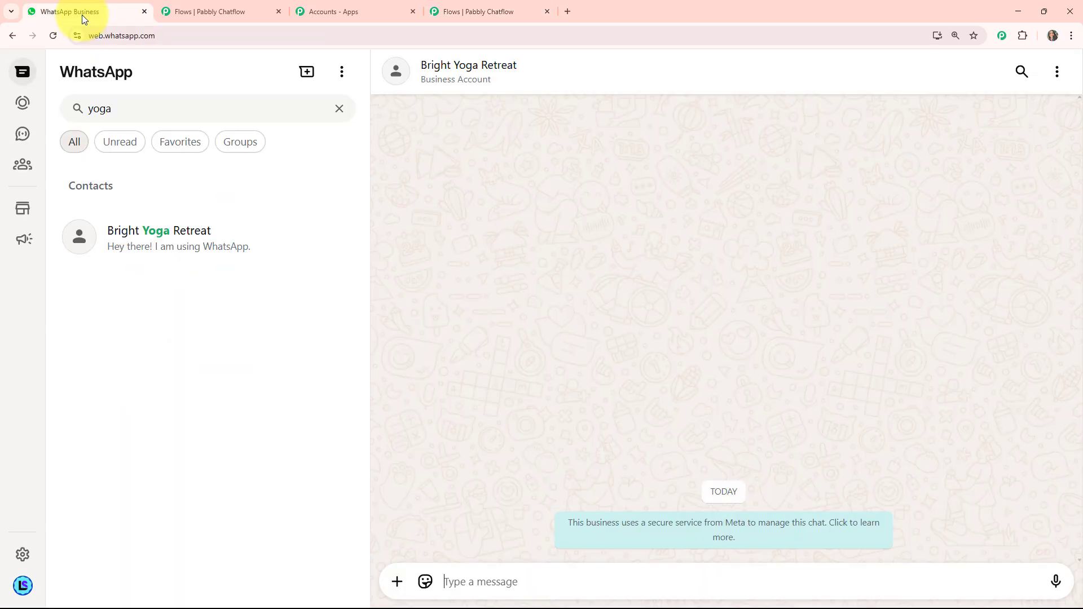
{"action": "left_click", "coordinate": [148, 233]}
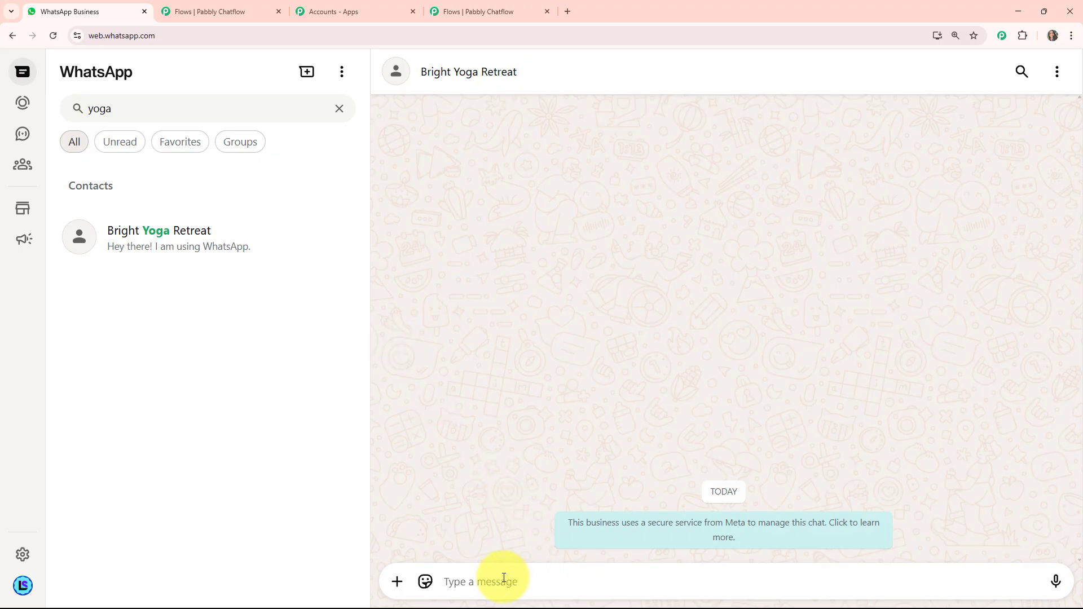
{"action": "type", "text": "hii"}
{"action": "key", "text": "Return"}
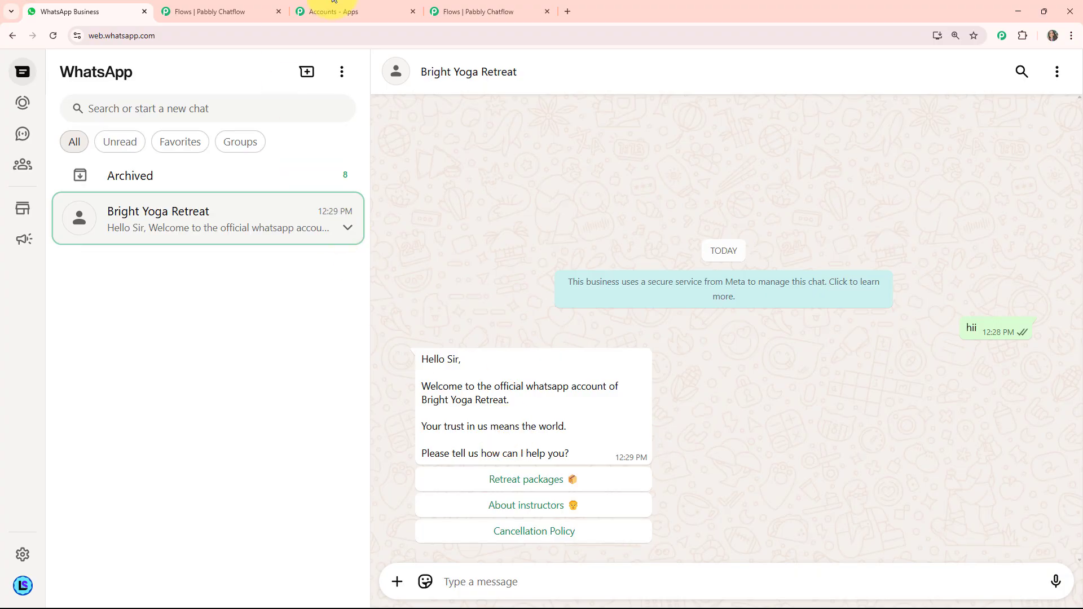
Return to the Pabbly Chatflow flow and review the welcome message text and the trigger keywords
{"action": "left_click", "coordinate": [484, 12]}
{"action": "left_click", "coordinate": [596, 293]}
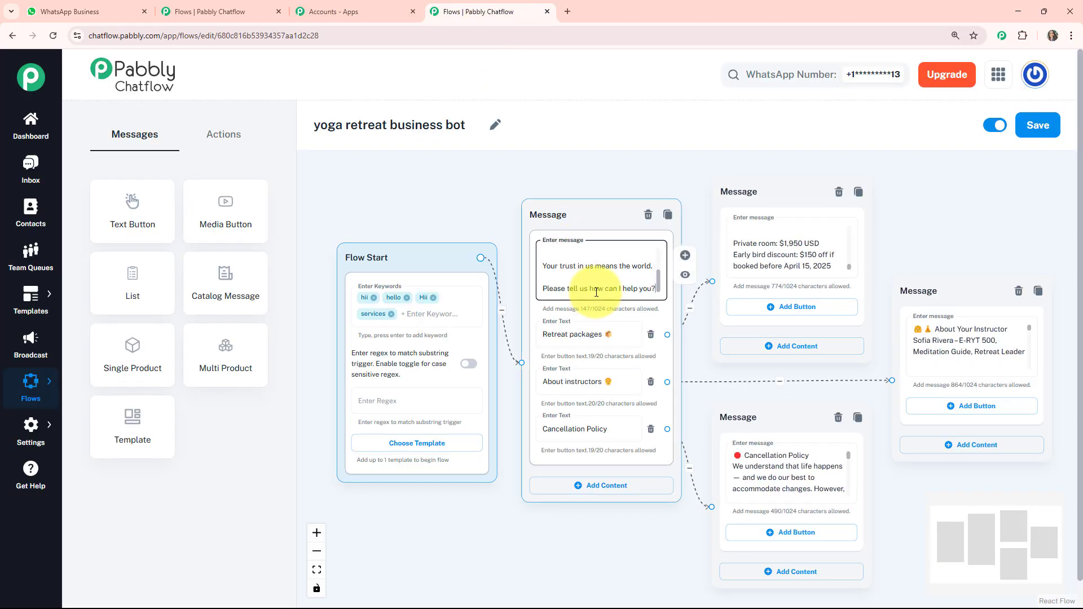
{"action": "key", "text": "Up"}
{"action": "key", "text": "Up"}
{"action": "key", "text": "Up"}
{"action": "key", "text": "Up"}
{"action": "key", "text": "Up"}
{"action": "key", "text": "Up"}
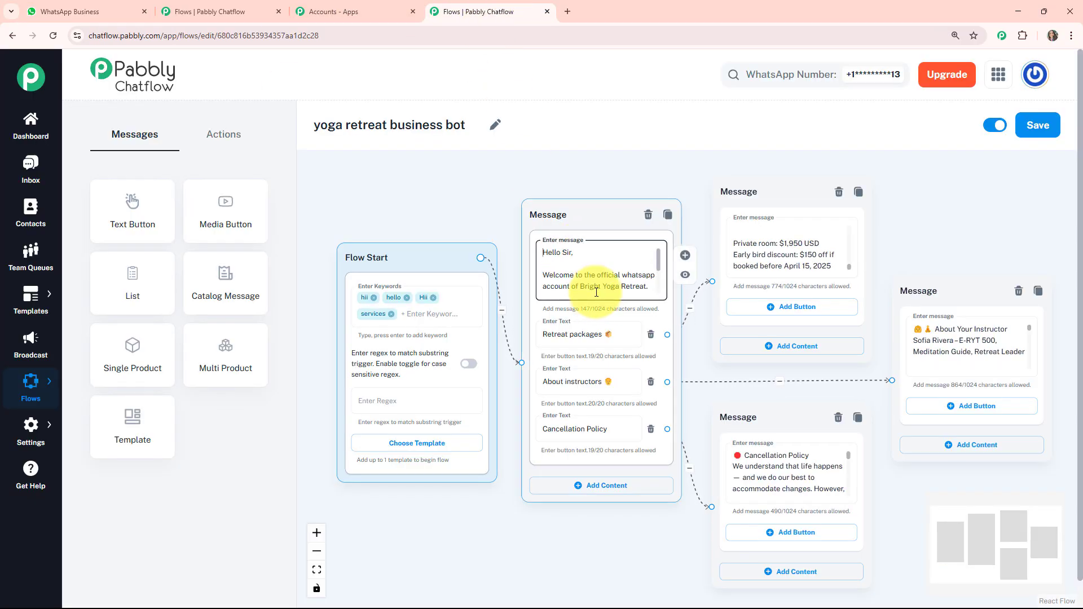
{"action": "scroll", "coordinate": [597, 292], "scroll_direction": "up", "scroll_amount": 2}
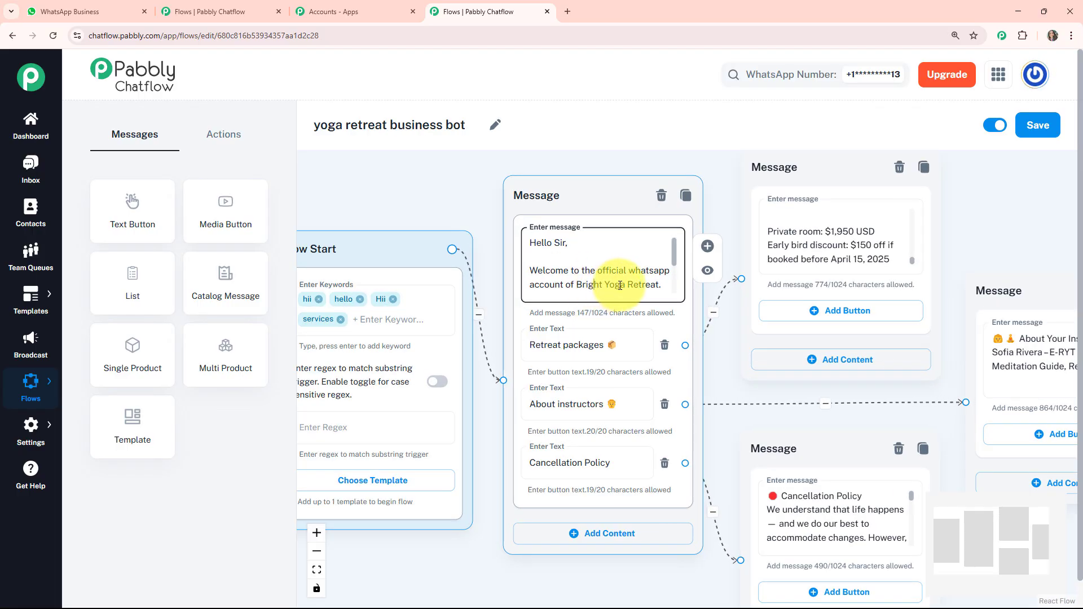
{"action": "scroll", "coordinate": [620, 285], "scroll_direction": "down", "scroll_amount": 3}
{"action": "scroll", "coordinate": [619, 286], "scroll_direction": "down", "scroll_amount": 1}
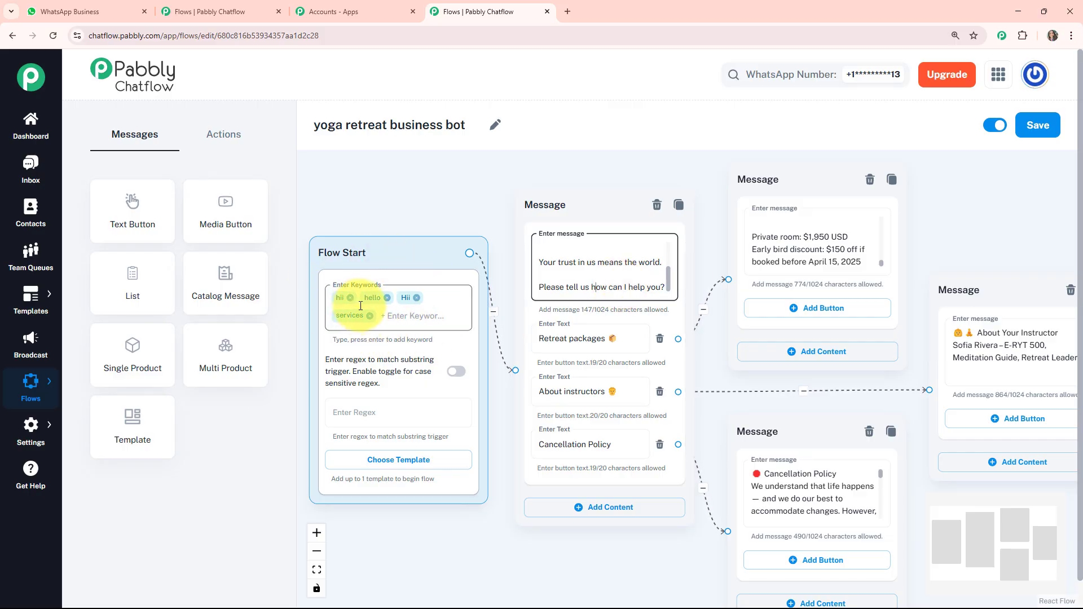
Switch back to the WhatsApp chat and send the trigger keyword "hello"
{"action": "left_click", "coordinate": [85, 11]}
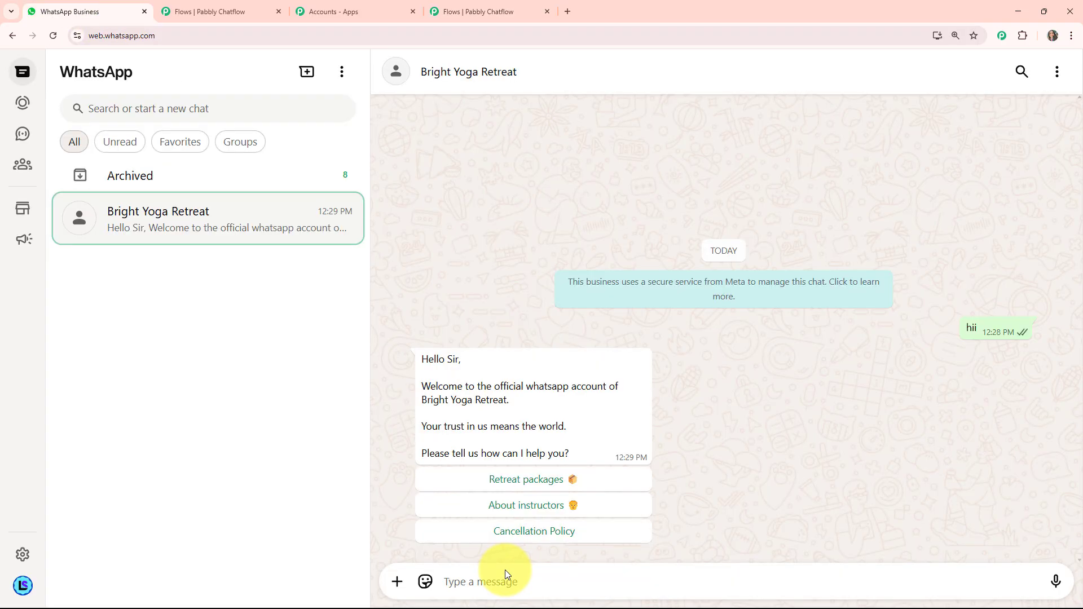
{"action": "left_click", "coordinate": [500, 581]}
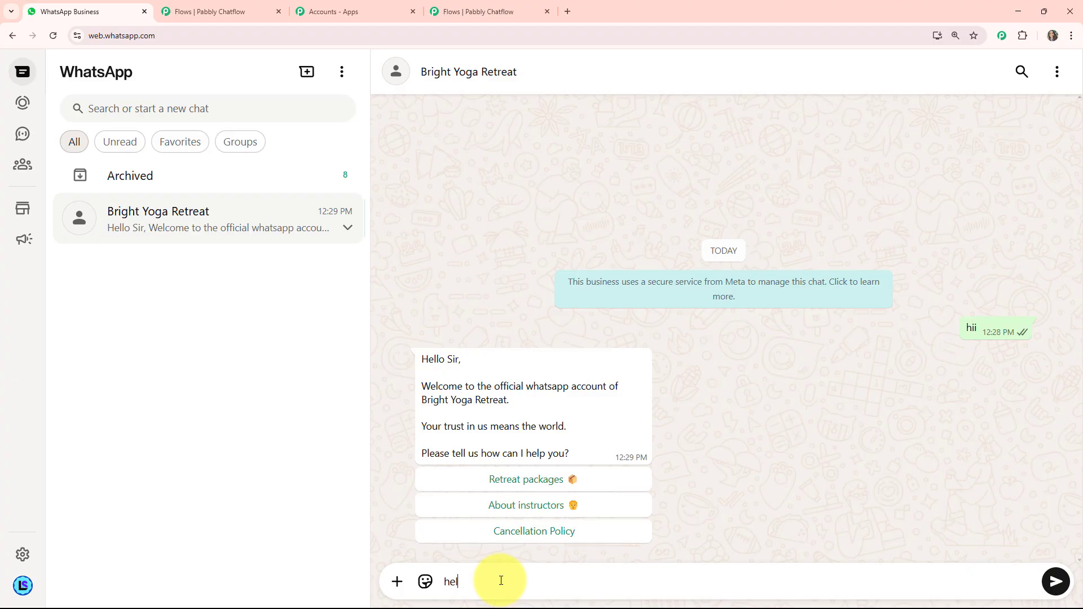
{"action": "key", "text": "Return"}
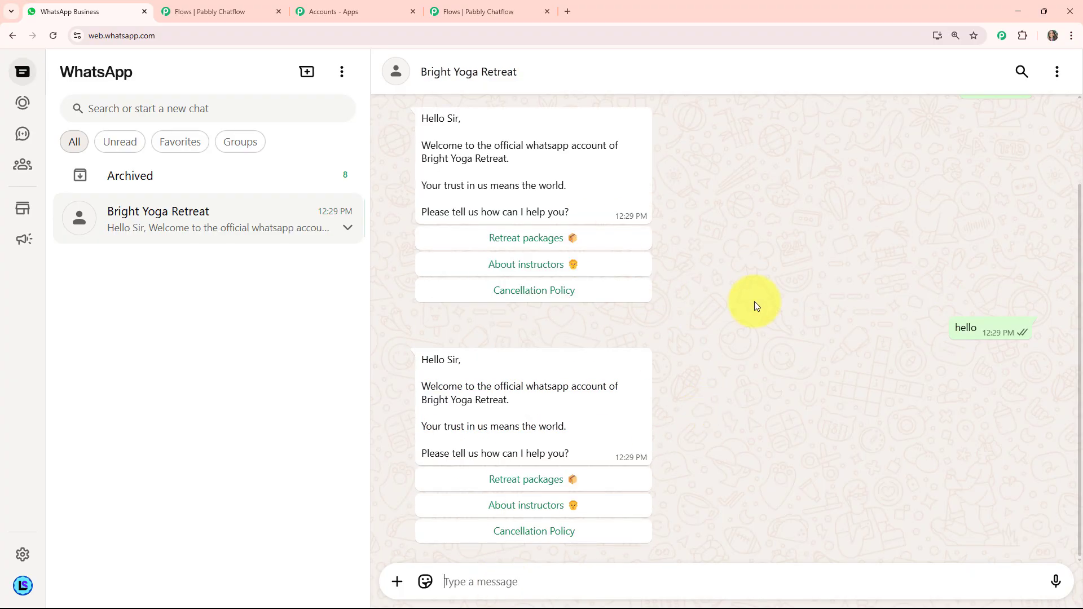
Choose the "Cancellation Policy" reply under the latest welcome message and read through the bot's answer
{"action": "left_click", "coordinate": [515, 533]}
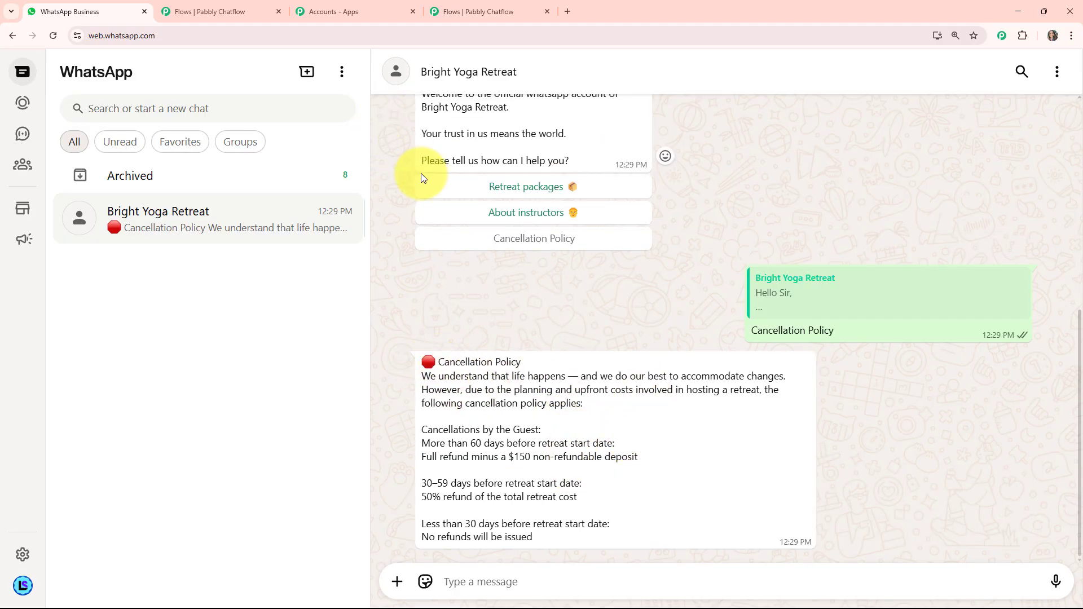
{"action": "scroll", "coordinate": [807, 350], "scroll_direction": "up", "scroll_amount": 2}
{"action": "scroll", "coordinate": [808, 351], "scroll_direction": "down", "scroll_amount": 2}
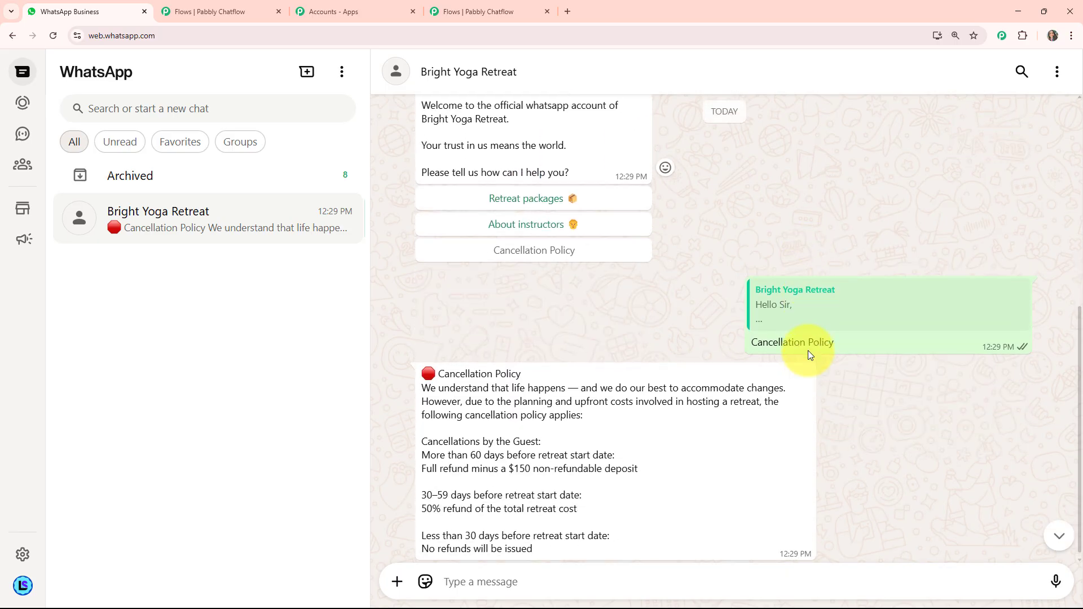
{"action": "scroll", "coordinate": [808, 350], "scroll_direction": "down", "scroll_amount": 1}
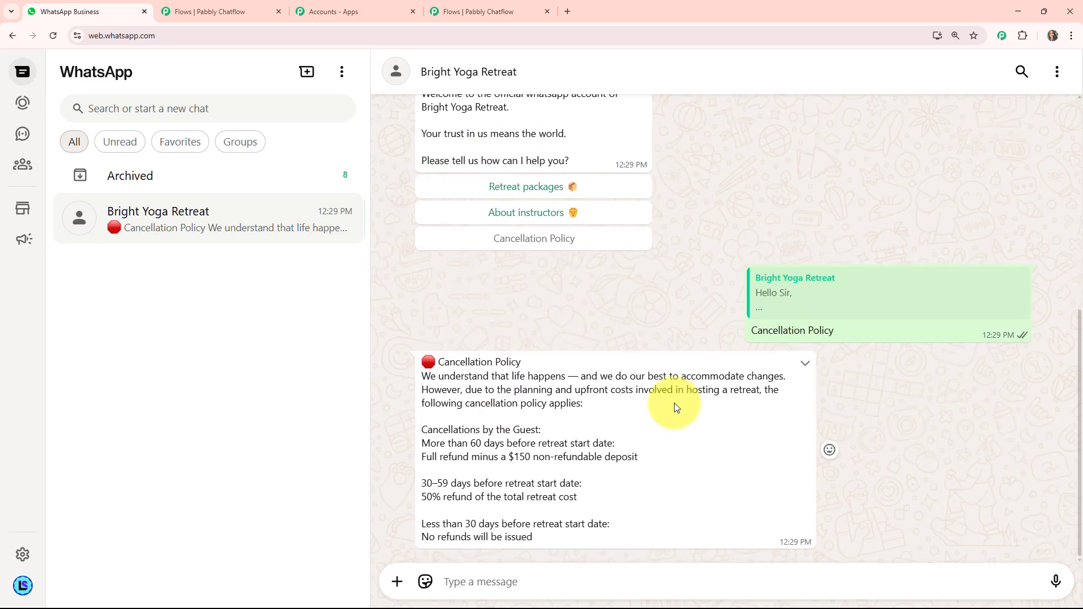